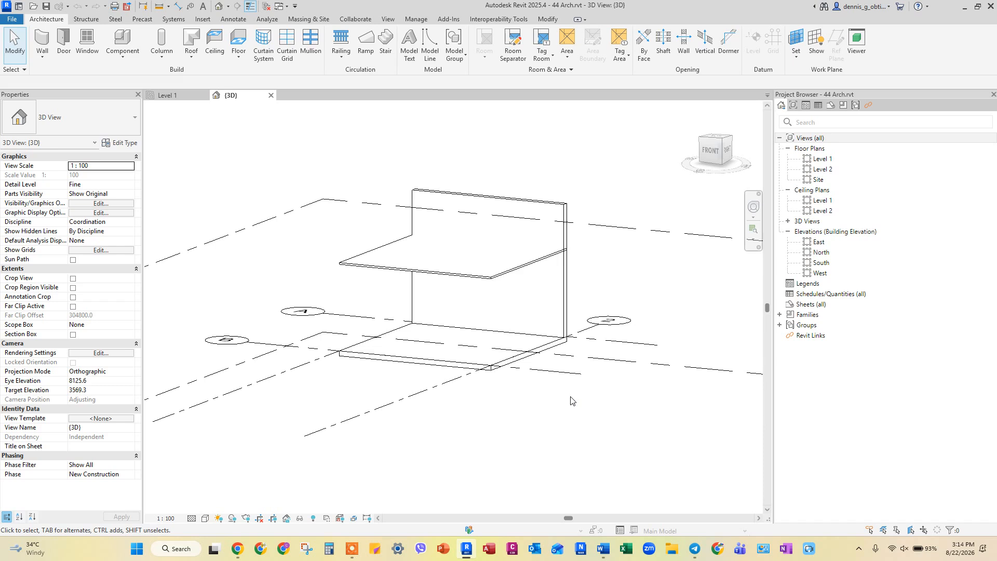
Export the architectural model's 3D view to the Navisworks cache file 44 Arch.nwc, replacing the existing file.
{"action": "left_click", "coordinate": [449, 19]}
{"action": "left_click", "coordinate": [51, 58]}
{"action": "left_click", "coordinate": [58, 72]}
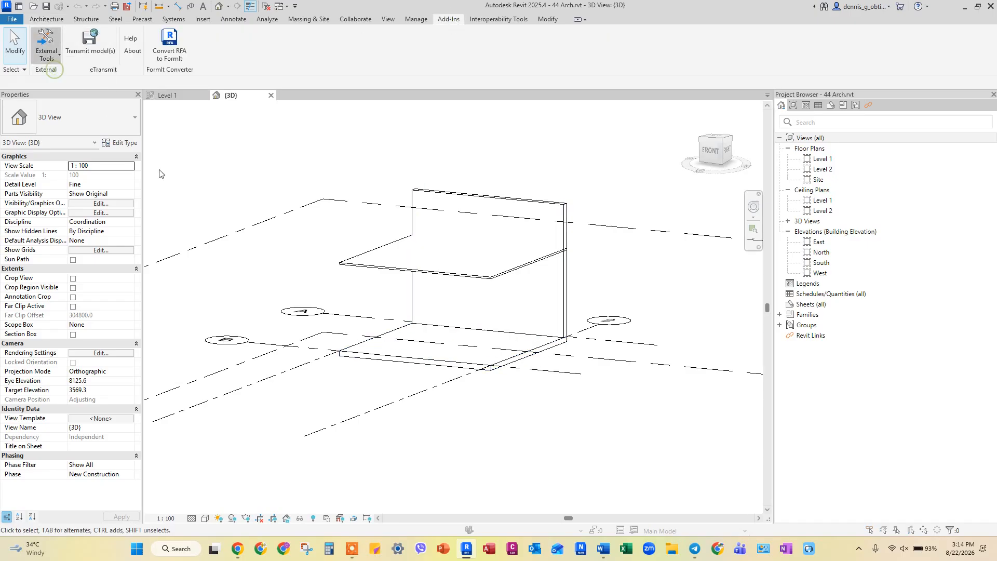
{"action": "left_click", "coordinate": [619, 341]}
{"action": "left_click", "coordinate": [570, 274]}
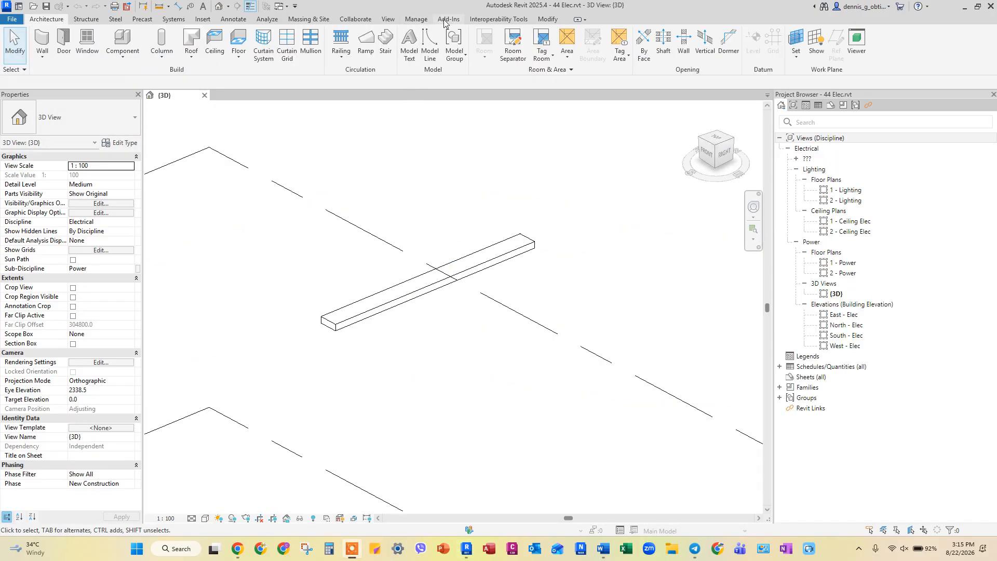
Export the electrical model's 3D view with the cable tray to the Navisworks cache file 44 Elec.nwc.
{"action": "left_click", "coordinate": [444, 20]}
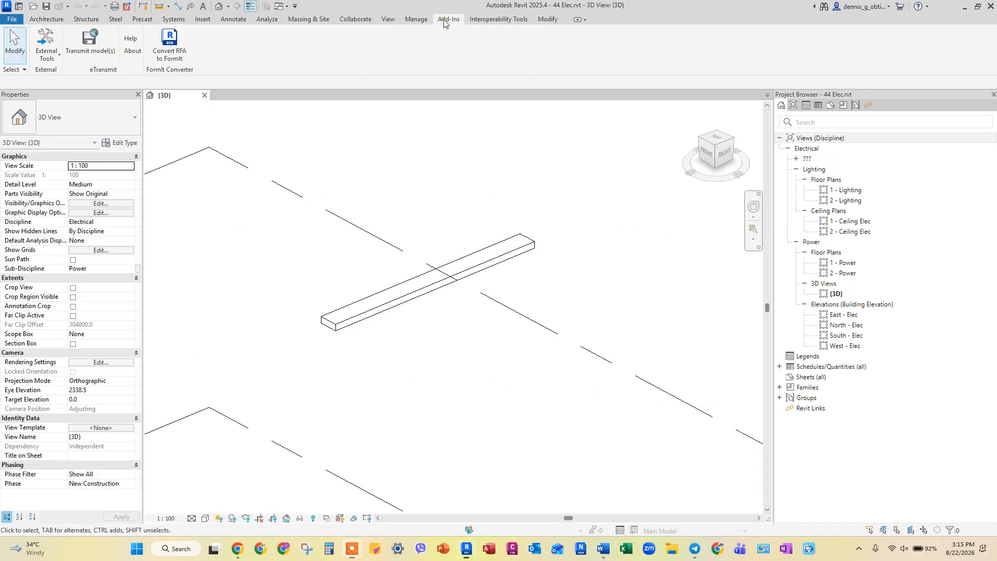
{"action": "left_click", "coordinate": [58, 59]}
{"action": "left_click", "coordinate": [64, 73]}
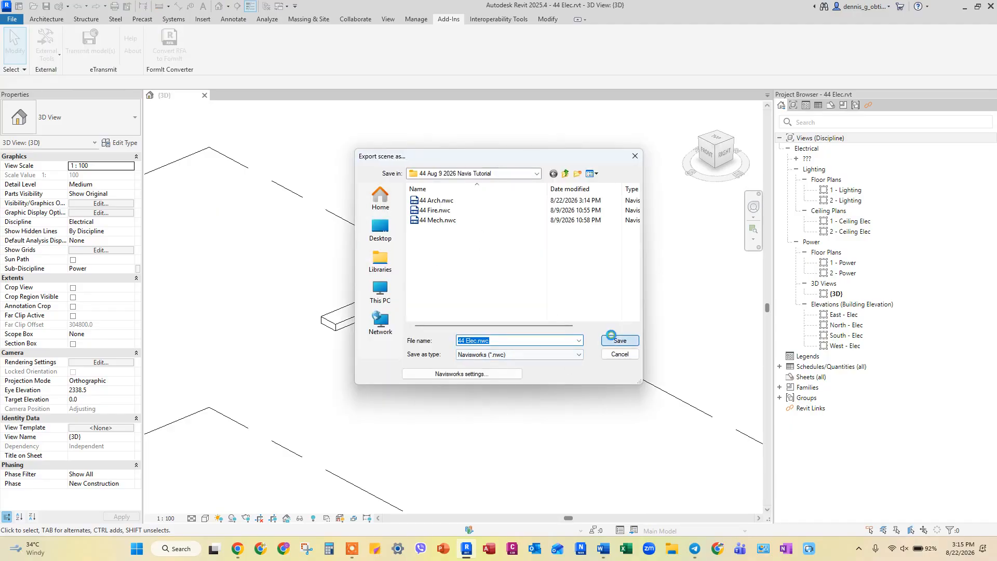
{"action": "left_click", "coordinate": [621, 338]}
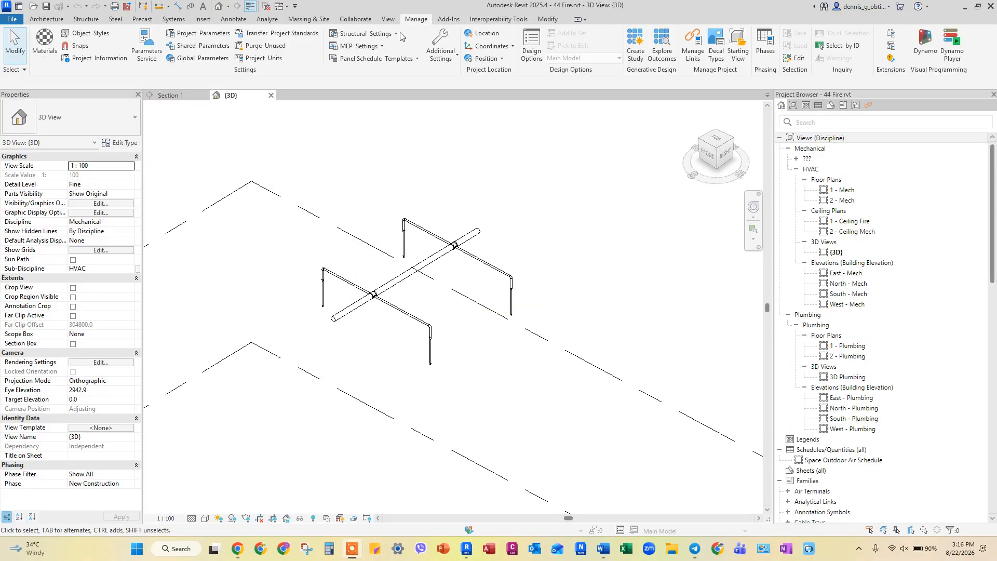
Export the fire protection model's 3D view to the Navisworks cache file 44 Fire.nwc, replacing the existing file.
{"action": "left_click", "coordinate": [449, 19]}
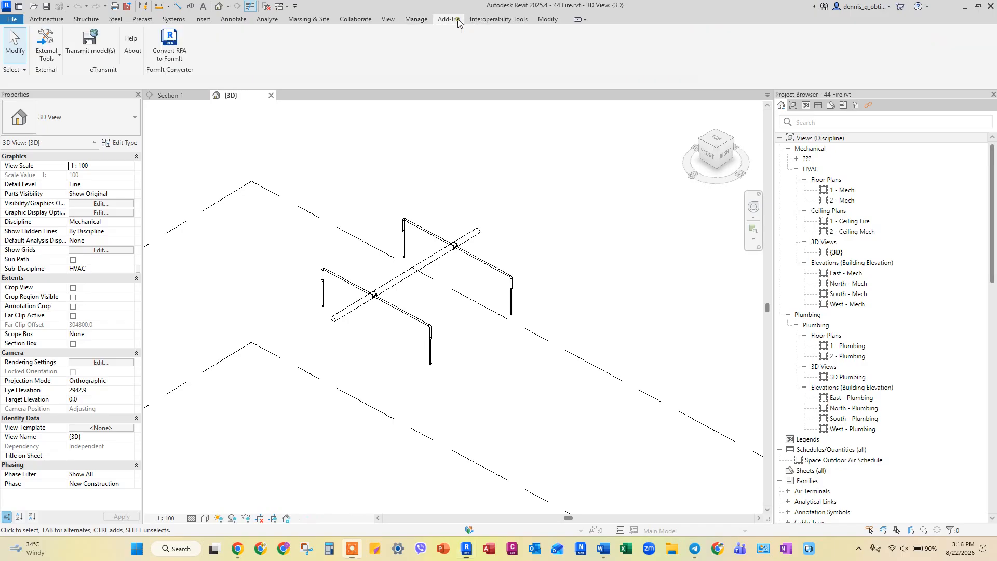
{"action": "left_click", "coordinate": [42, 52]}
{"action": "left_click", "coordinate": [64, 73]}
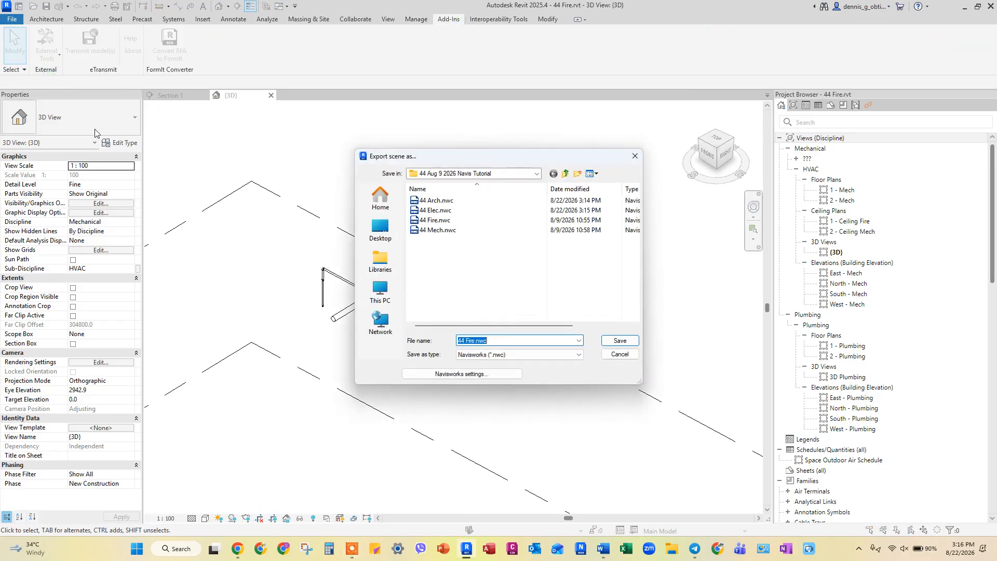
{"action": "left_click", "coordinate": [620, 340]}
{"action": "left_click", "coordinate": [523, 273]}
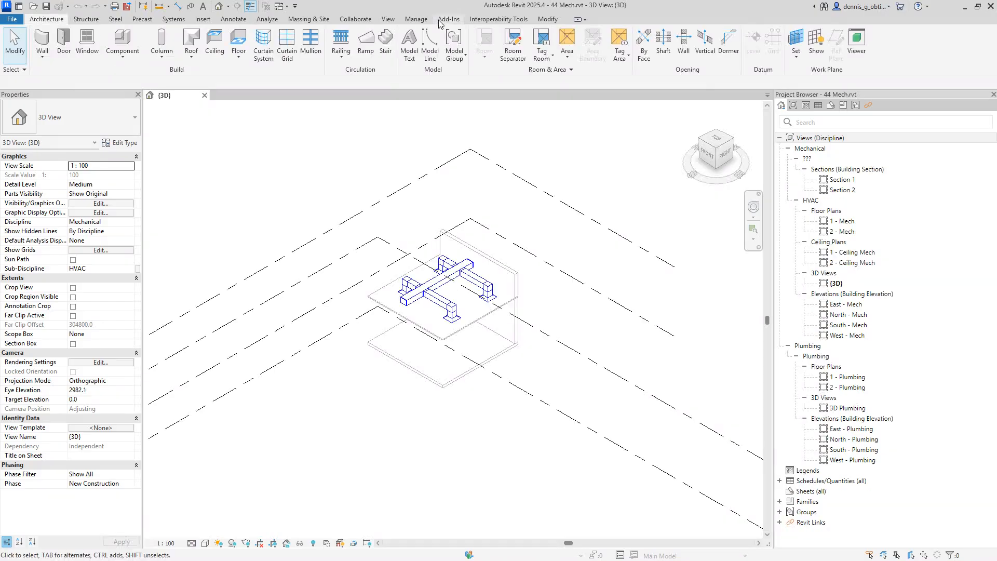
Export the mechanical model's 3D view with the ducts to the Navisworks cache file 44 Mech.nwc, replacing the existing file.
{"action": "left_click", "coordinate": [449, 19]}
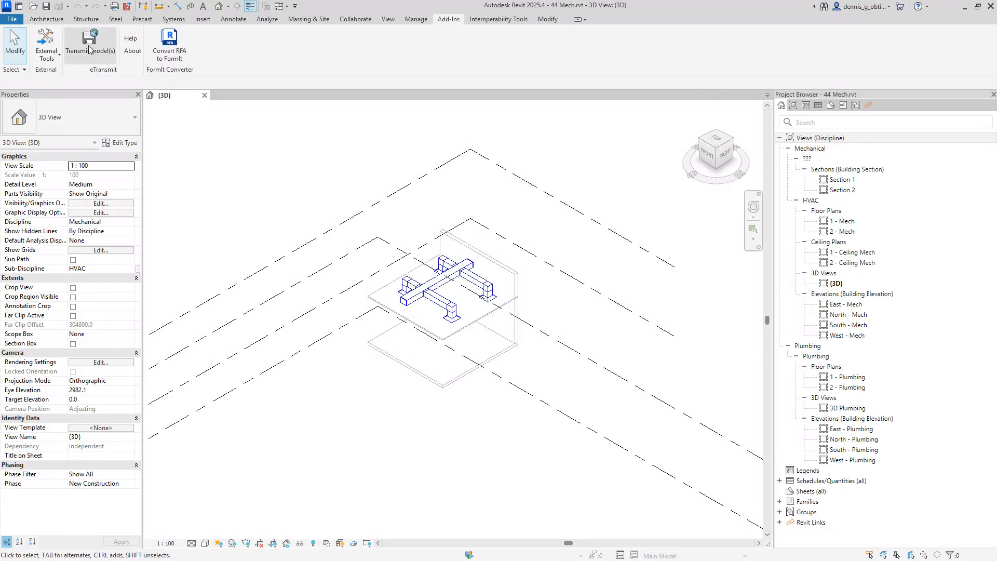
{"action": "left_click", "coordinate": [46, 57]}
{"action": "left_click", "coordinate": [64, 73]}
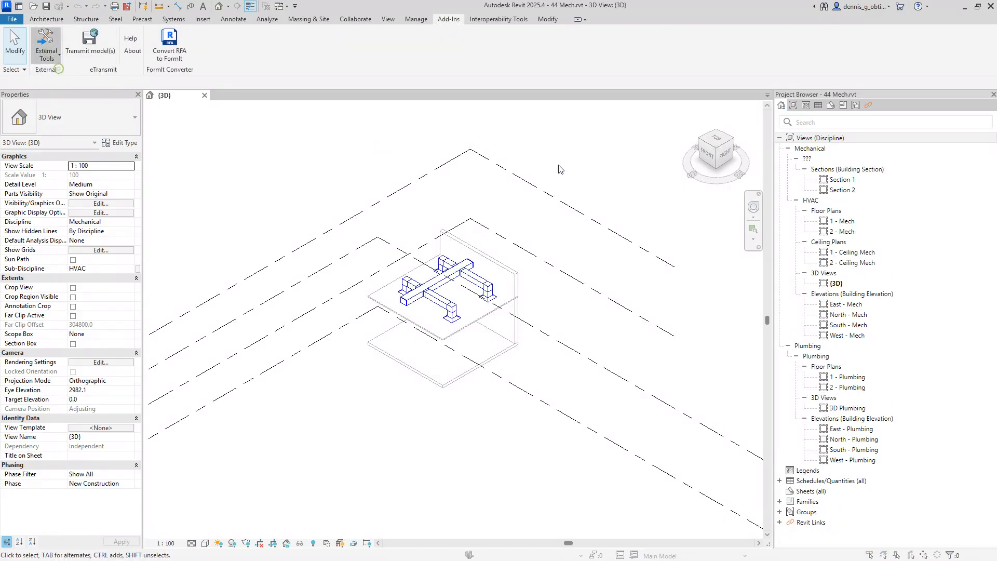
{"action": "left_click", "coordinate": [618, 340]}
{"action": "left_click", "coordinate": [562, 285]}
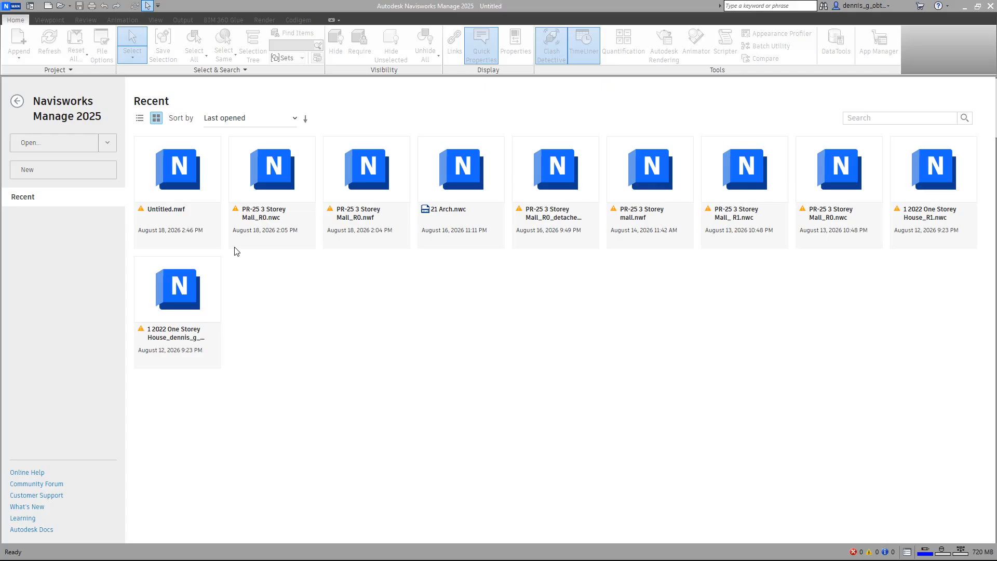
Start a new Navisworks file and append 44 Arch.nwc, 44 Elec.nwc, 44 Fire.nwc and 44 Mech.nwc.
{"action": "left_click", "coordinate": [40, 169]}
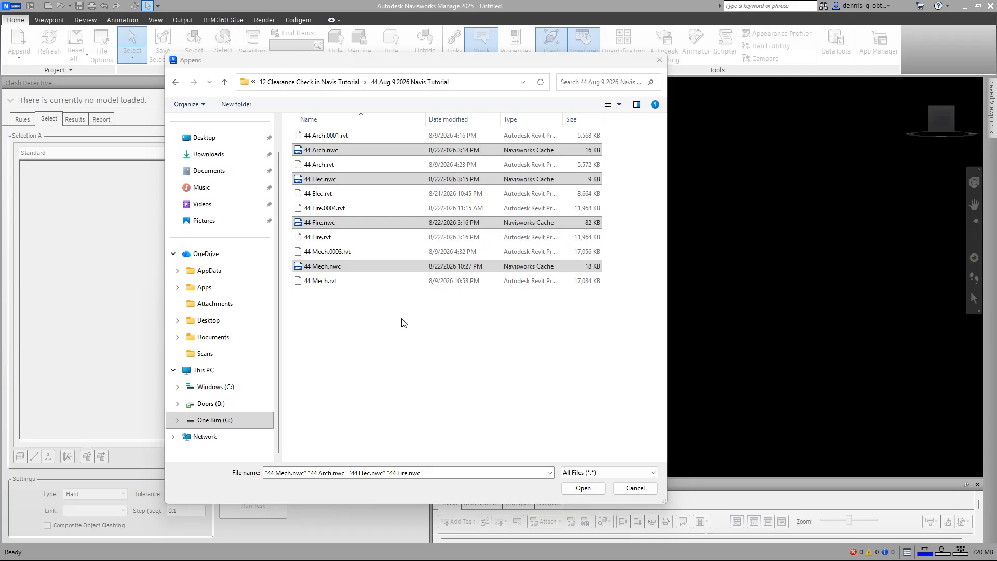
{"action": "left_click", "coordinate": [583, 488]}
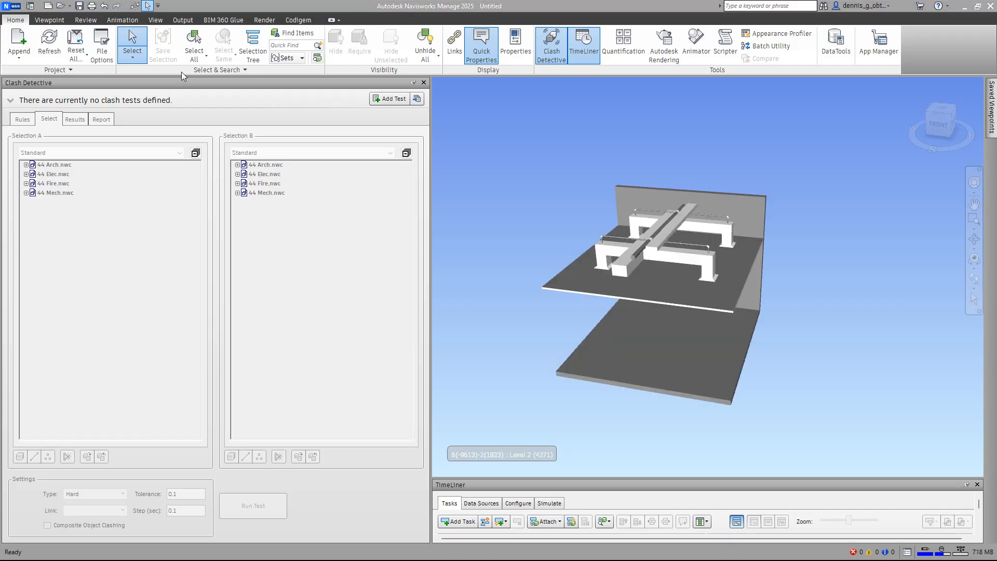
Add two clash tests in Clash Detective, named Elec Vs Piping and Duct Vs Piping.
{"action": "left_click", "coordinate": [391, 98]}
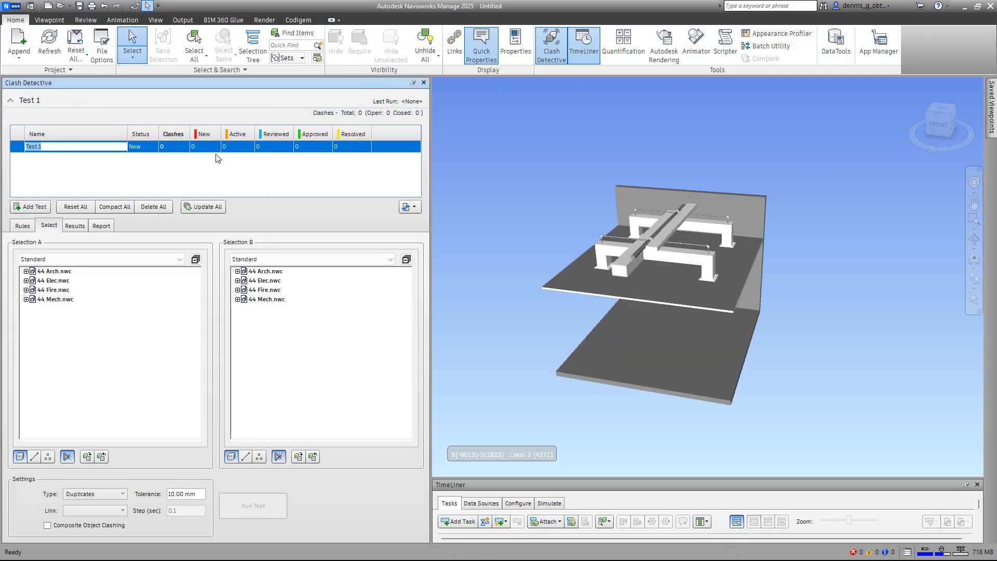
{"action": "type", "text": "Elec Vs"}
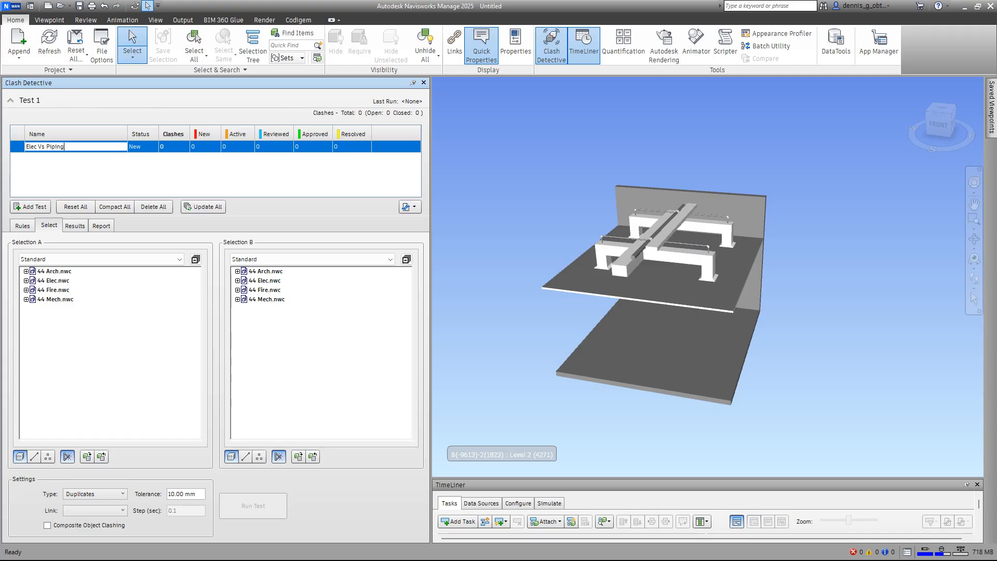
{"action": "left_click", "coordinate": [31, 207]}
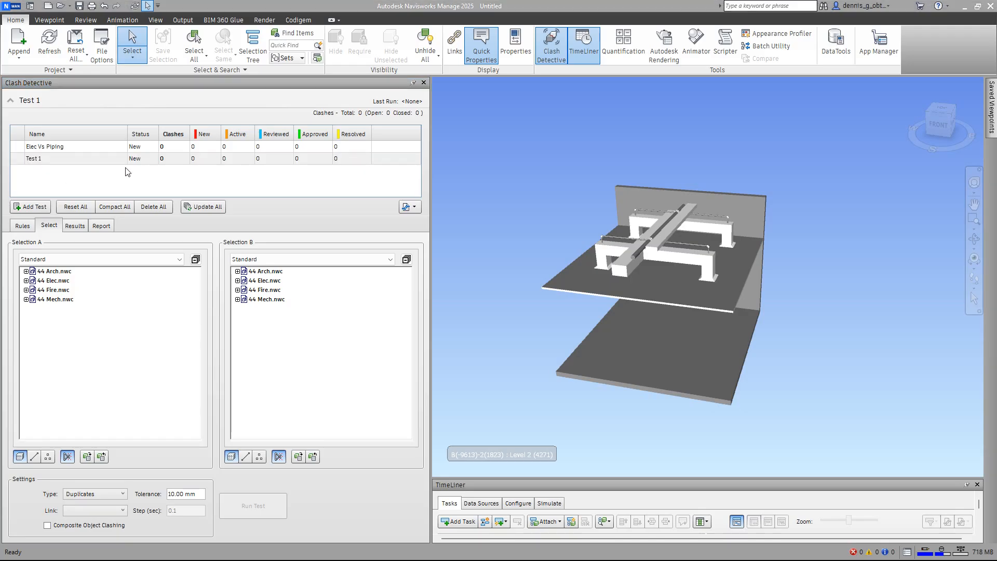
{"action": "left_click", "coordinate": [95, 159]}
{"action": "left_click", "coordinate": [95, 159]}
{"action": "type", "text": "D"}
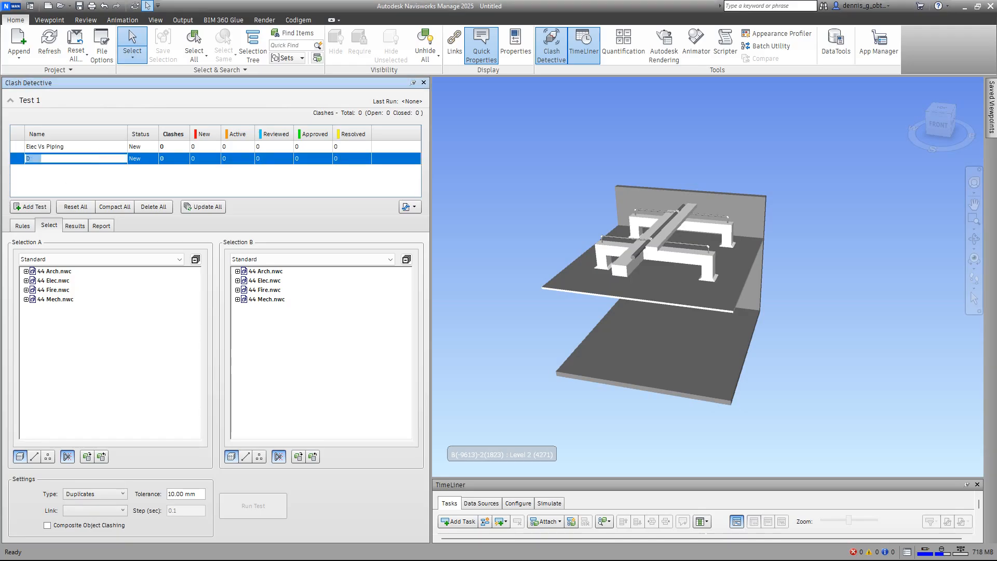
{"action": "type", "text": "ucting Vs Piping"}
{"action": "key", "text": "Return"}
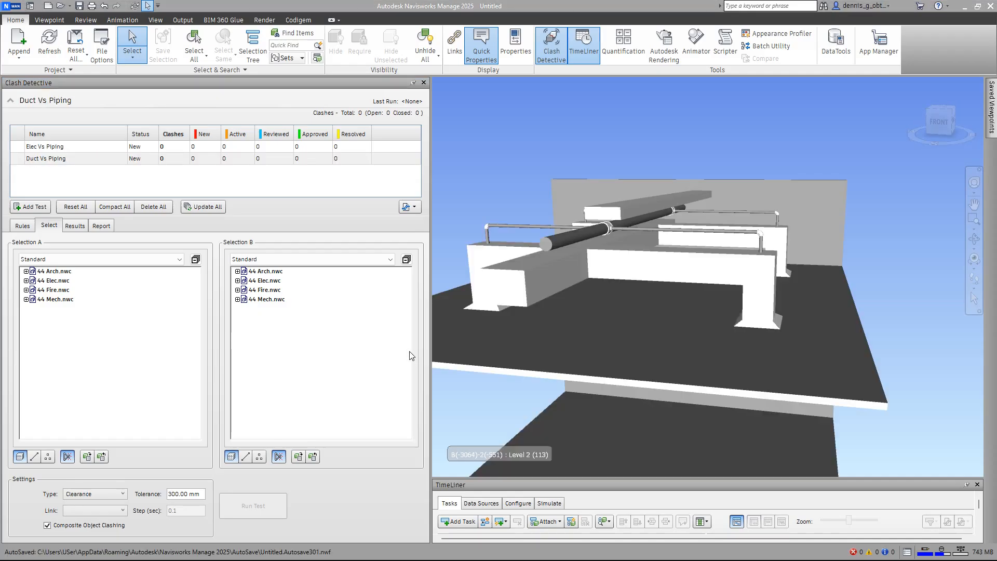
Show the Selection Tree and locate the cable tray in it by selecting the tray in the model.
{"action": "mouse_move", "coordinate": [666, 301]}
{"action": "left_click", "coordinate": [252, 46]}
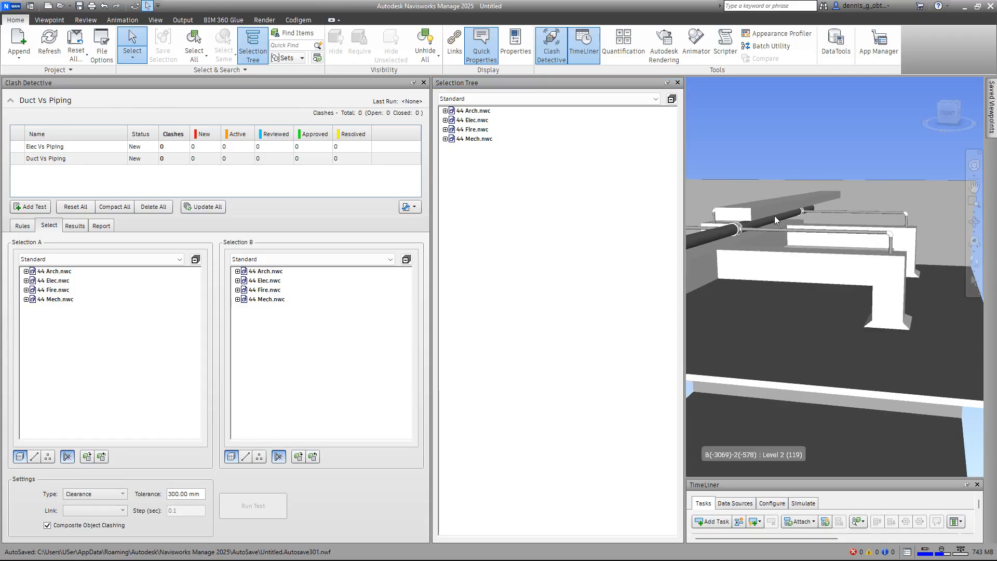
{"action": "left_click", "coordinate": [757, 213]}
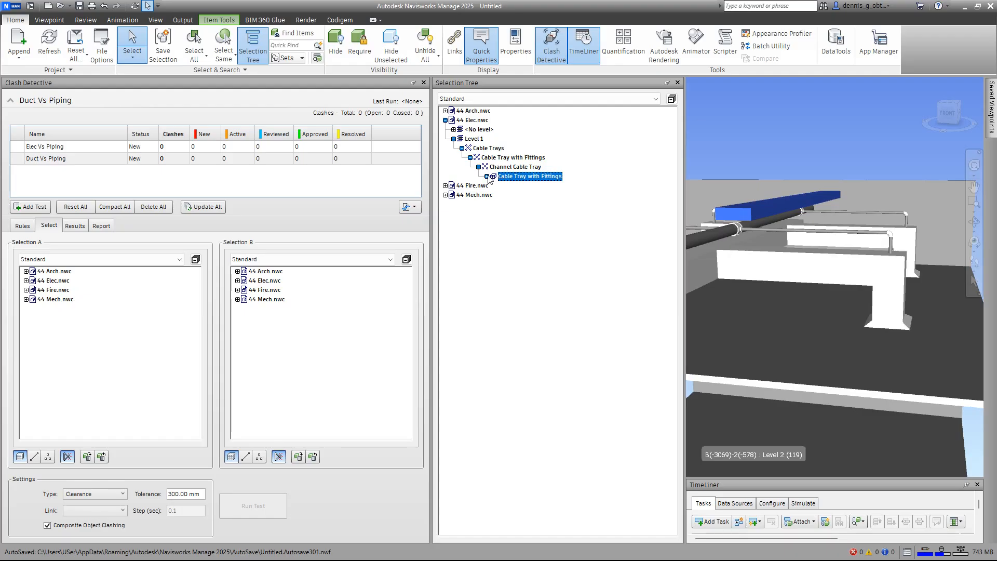
{"action": "left_click", "coordinate": [487, 177]}
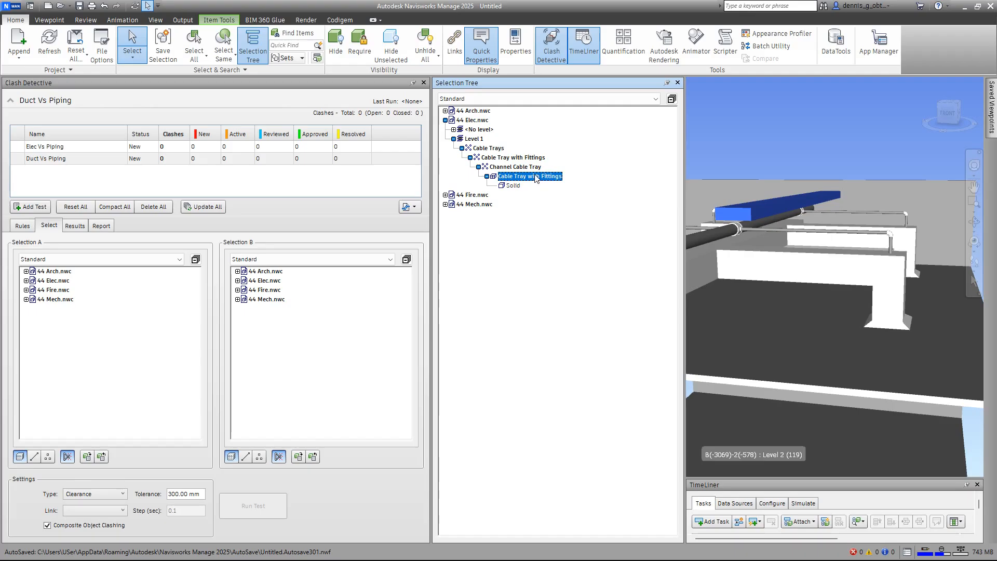
Set Selection A to the Cable Tray with Fittings item under Channel Cable Tray on Level 1 of 44 Elec.nwc.
{"action": "left_click", "coordinate": [26, 280]}
{"action": "left_click", "coordinate": [34, 299]}
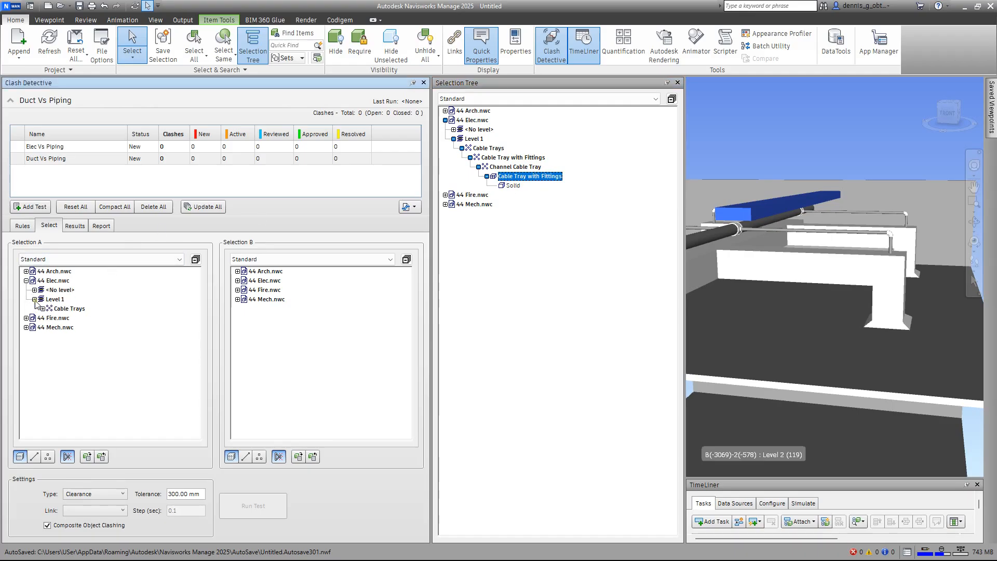
{"action": "left_click", "coordinate": [43, 308]}
{"action": "left_click", "coordinate": [51, 318]}
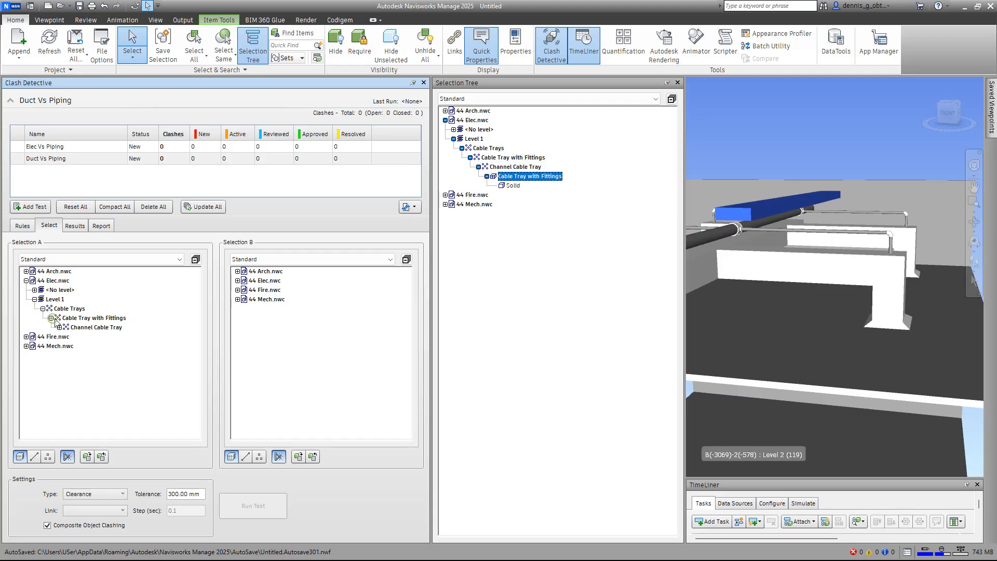
{"action": "left_click", "coordinate": [59, 327]}
{"action": "left_click", "coordinate": [67, 336]}
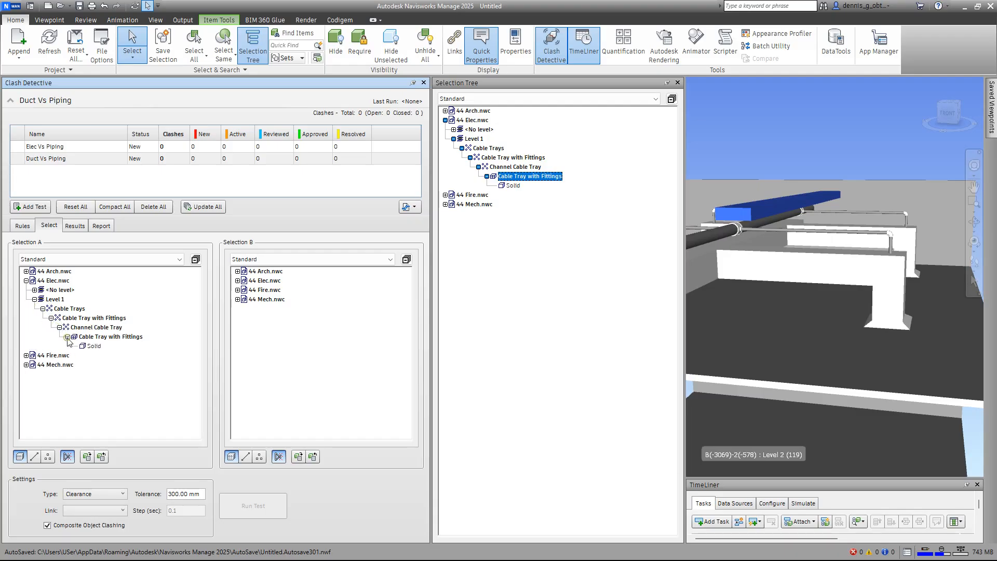
{"action": "left_click", "coordinate": [99, 338]}
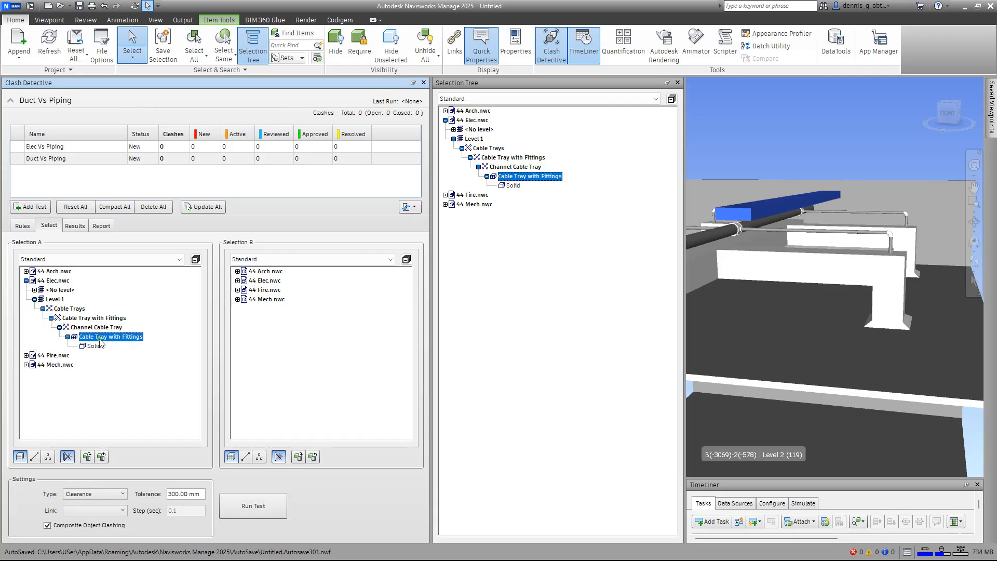
Select the front horizontal fire branch pipe in the model to locate its item in the Selection Tree.
{"action": "left_click", "coordinate": [827, 229]}
{"action": "scroll", "coordinate": [807, 242], "scroll_direction": "up", "scroll_amount": 2}
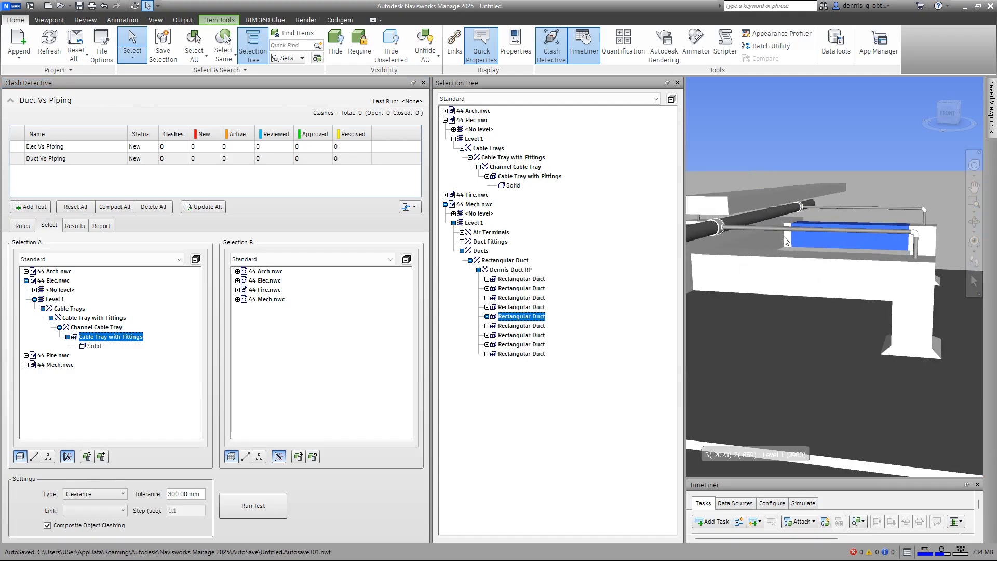
{"action": "left_click", "coordinate": [779, 231]}
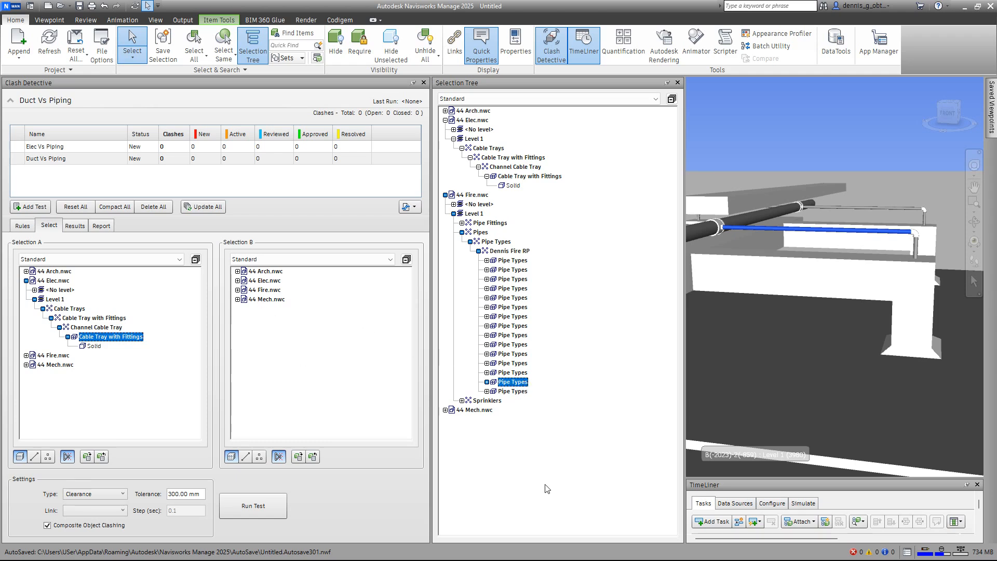
Set Selection B to the second-to-last pipe under Pipes > Pipe Types on Level 1 of 44 Fire.nwc and run the clash test.
{"action": "left_click", "coordinate": [237, 290]}
{"action": "left_click", "coordinate": [245, 308]}
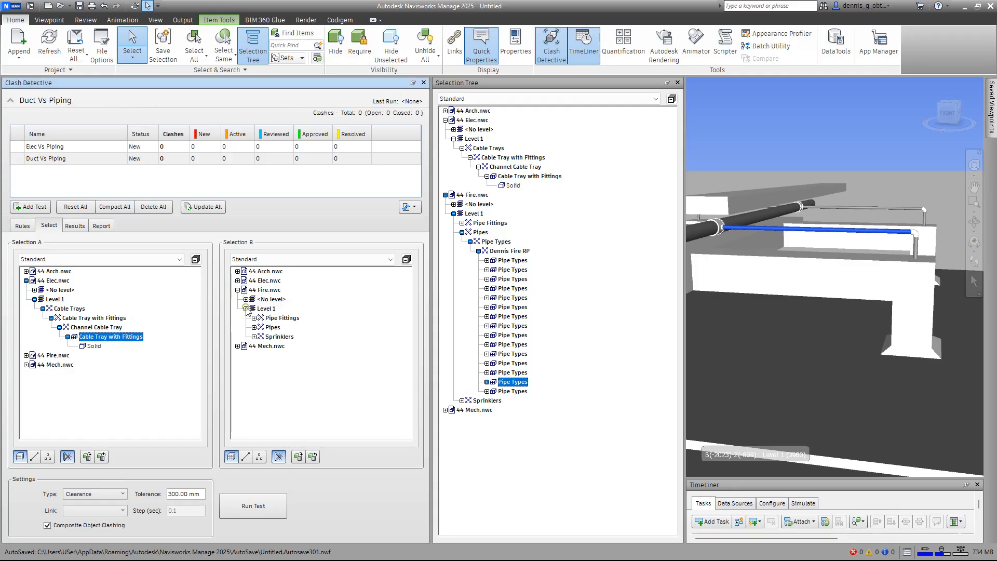
{"action": "left_click", "coordinate": [254, 327]}
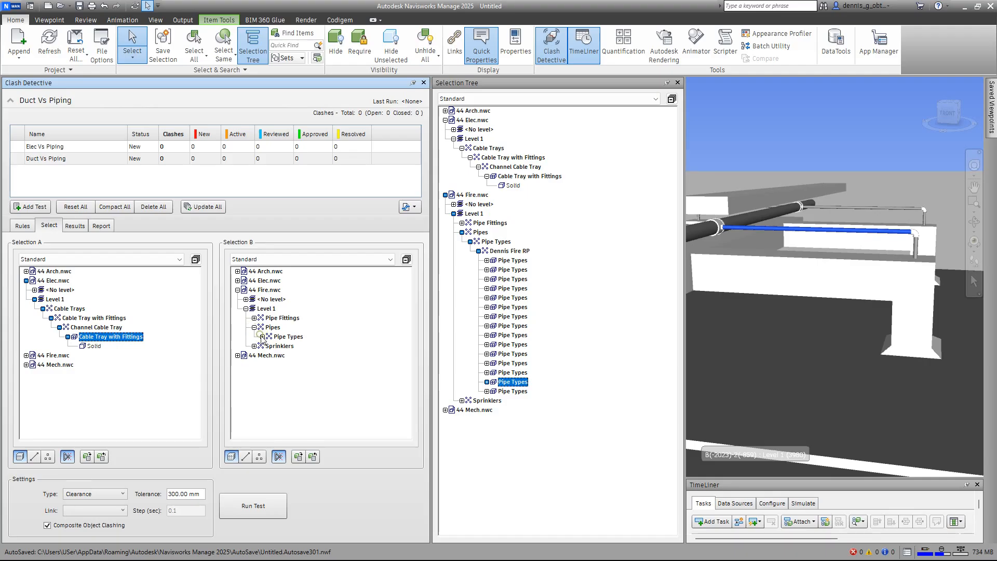
{"action": "left_click", "coordinate": [263, 337]}
{"action": "left_click", "coordinate": [263, 337]}
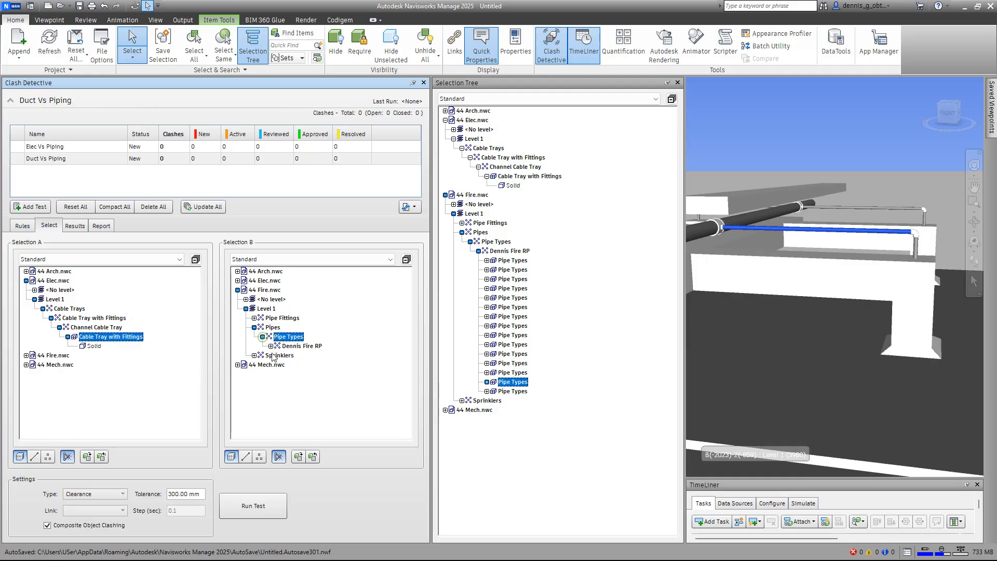
{"action": "left_click", "coordinate": [271, 345]}
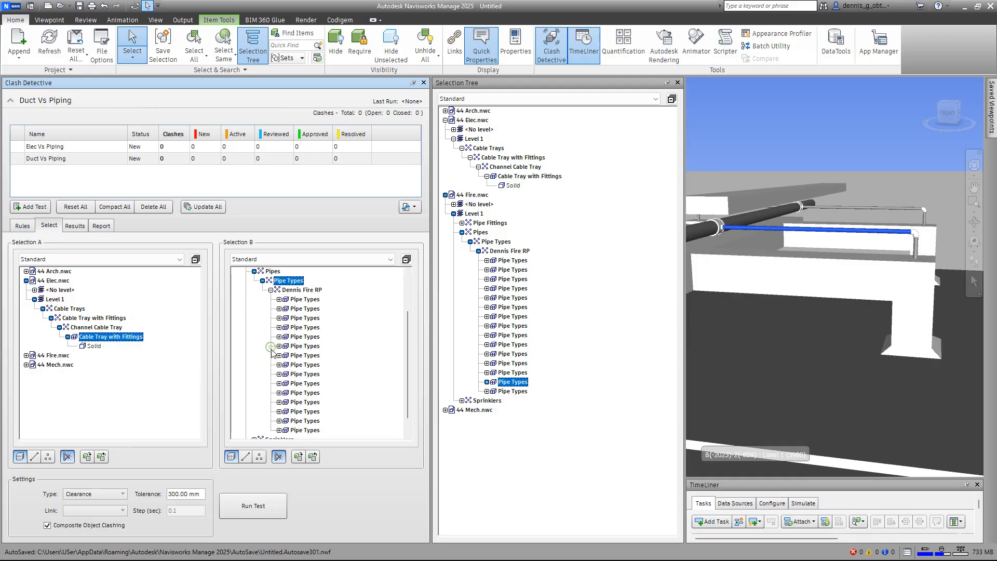
{"action": "left_click", "coordinate": [303, 421]}
{"action": "left_click", "coordinate": [263, 504]}
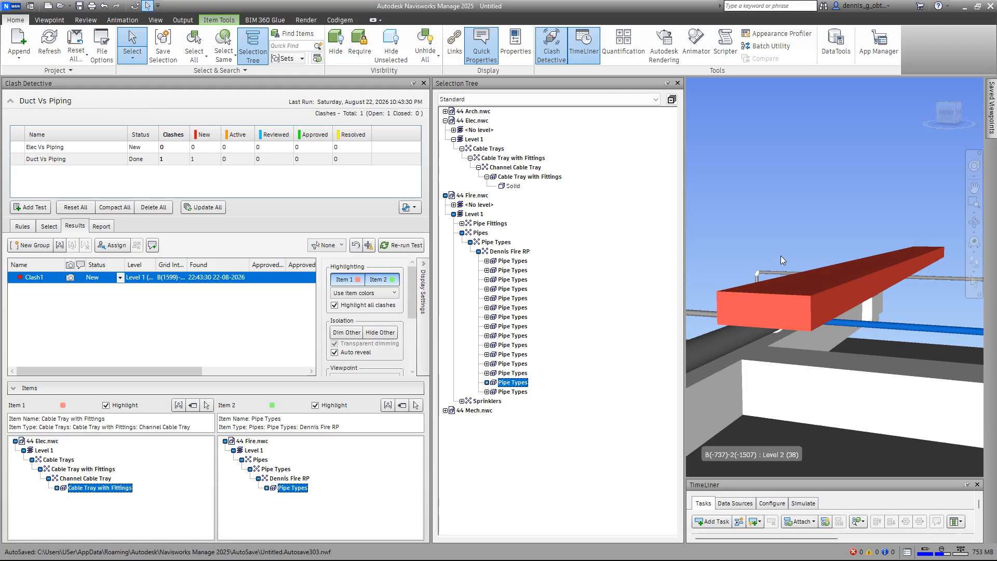
Switch back from the clashing cable tray in the model to the same tray in Revit and inspect it there.
{"action": "middle_click_drag", "start_coordinate": [781, 255], "coordinate": [808, 267], "text": "shift"}
{"action": "middle_click_drag", "start_coordinate": [830, 315], "coordinate": [823, 315], "text": "shift"}
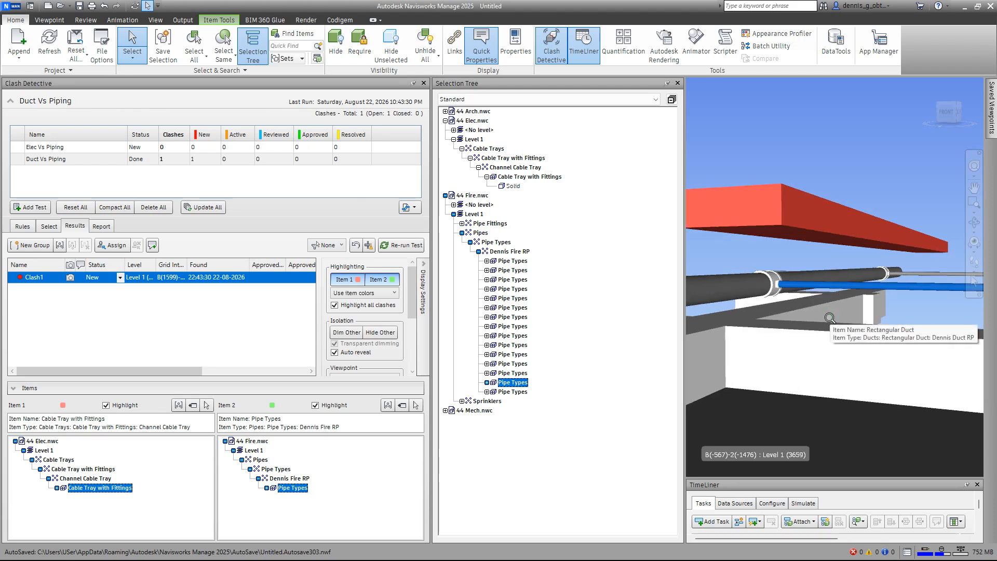
{"action": "middle_click_drag", "start_coordinate": [829, 318], "coordinate": [844, 297], "text": "shift"}
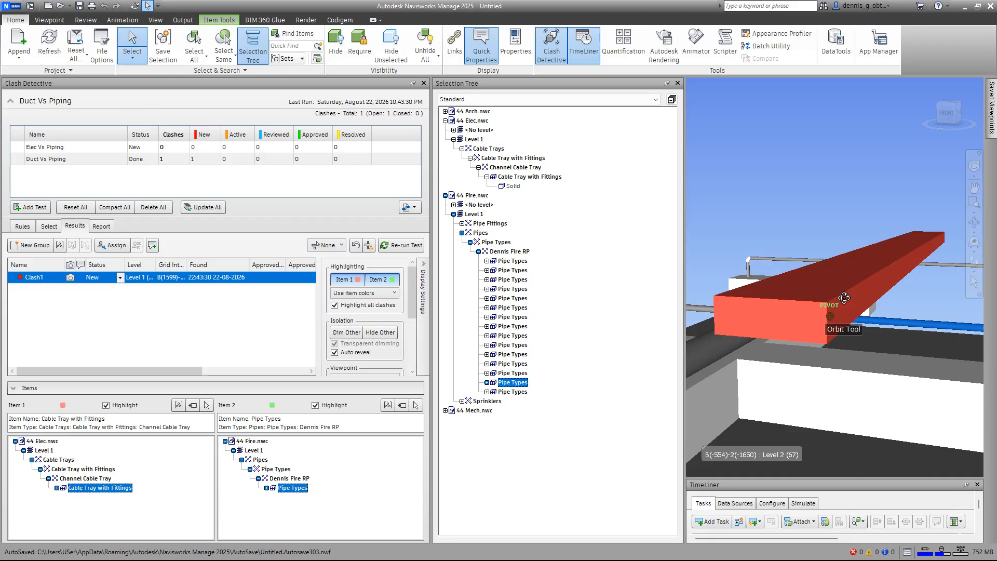
{"action": "right_click", "coordinate": [848, 288]}
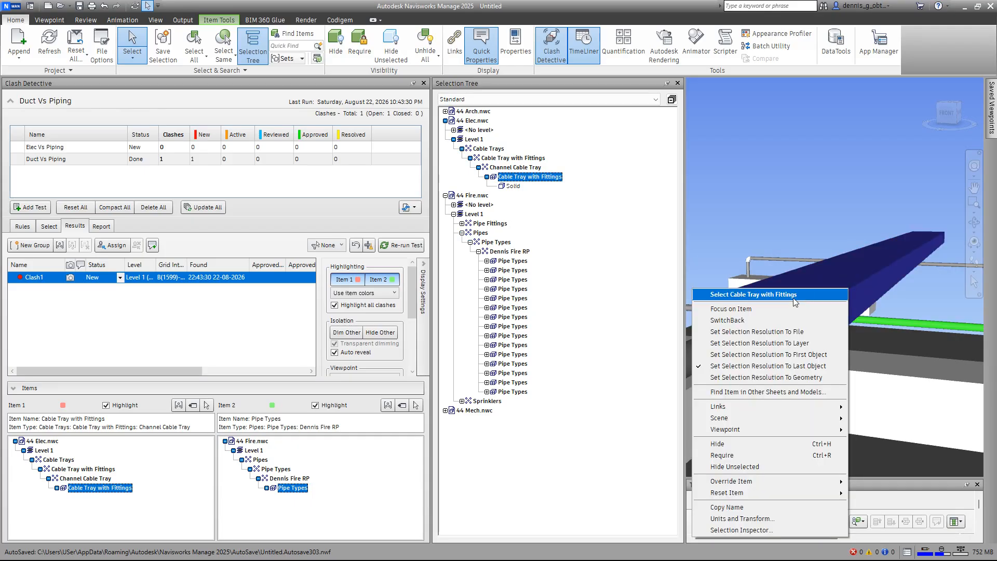
{"action": "left_click", "coordinate": [752, 318]}
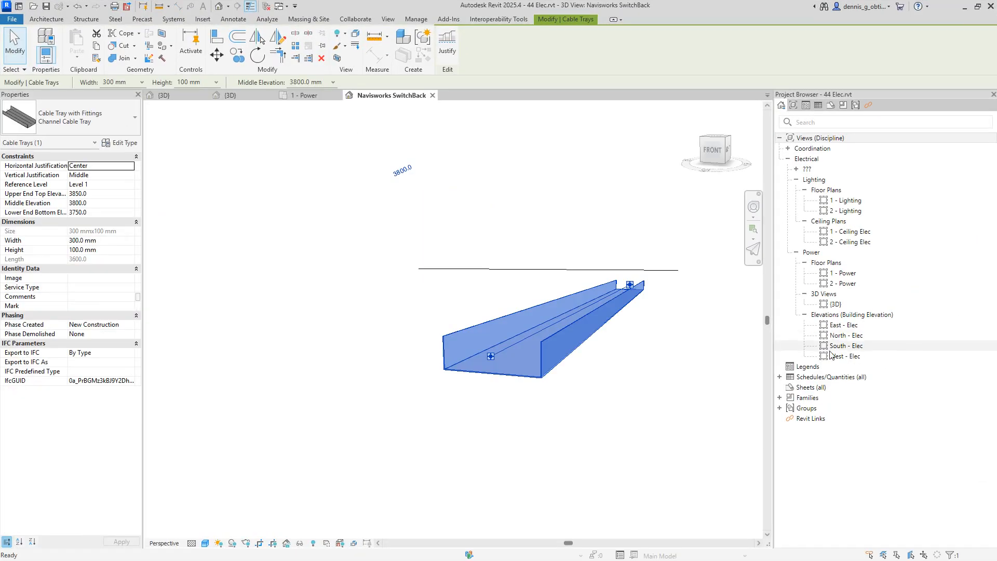
{"action": "middle_click_drag", "start_coordinate": [674, 382], "coordinate": [618, 391]}
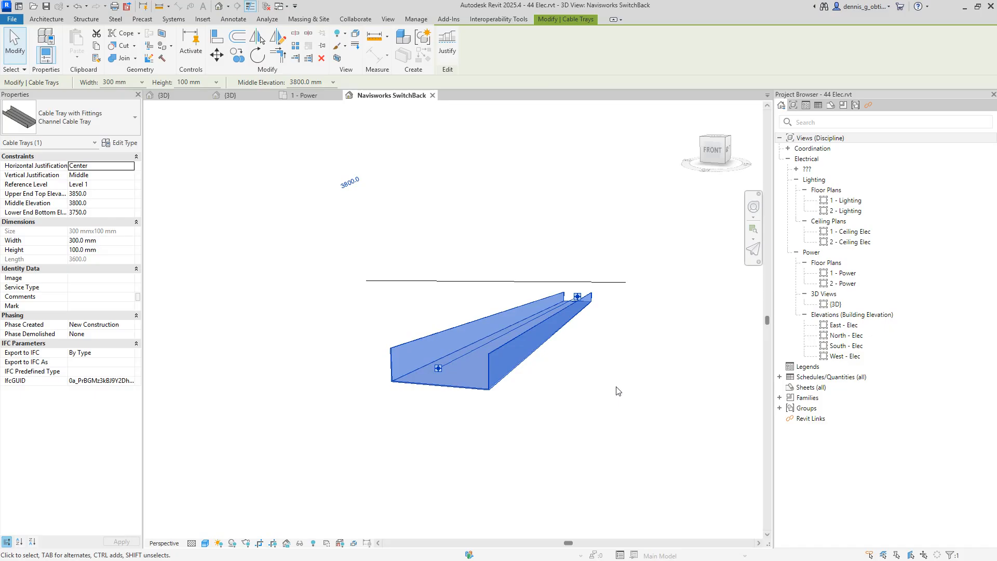
{"action": "scroll", "coordinate": [618, 391], "scroll_direction": "up", "scroll_amount": 2}
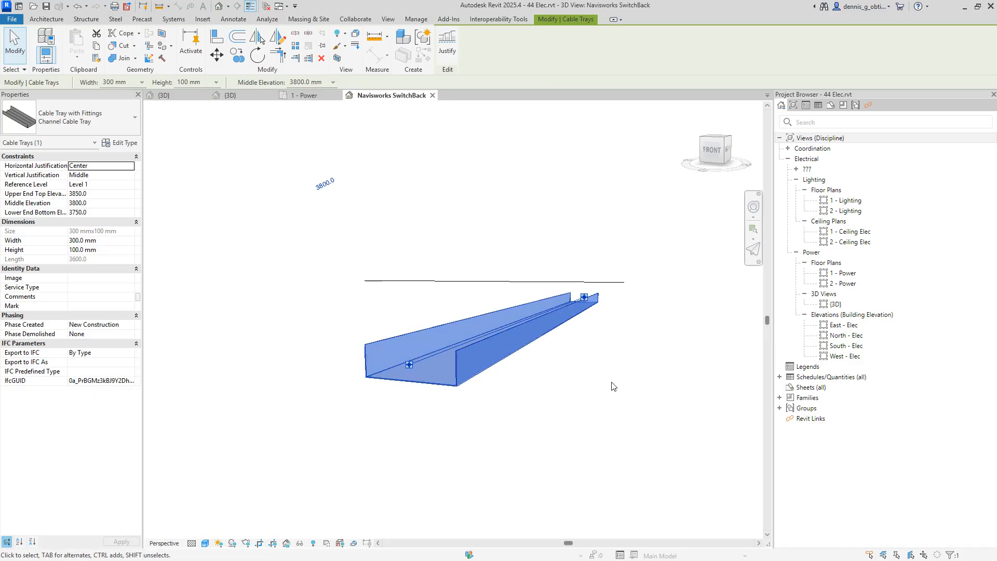
{"action": "key", "text": "Escape"}
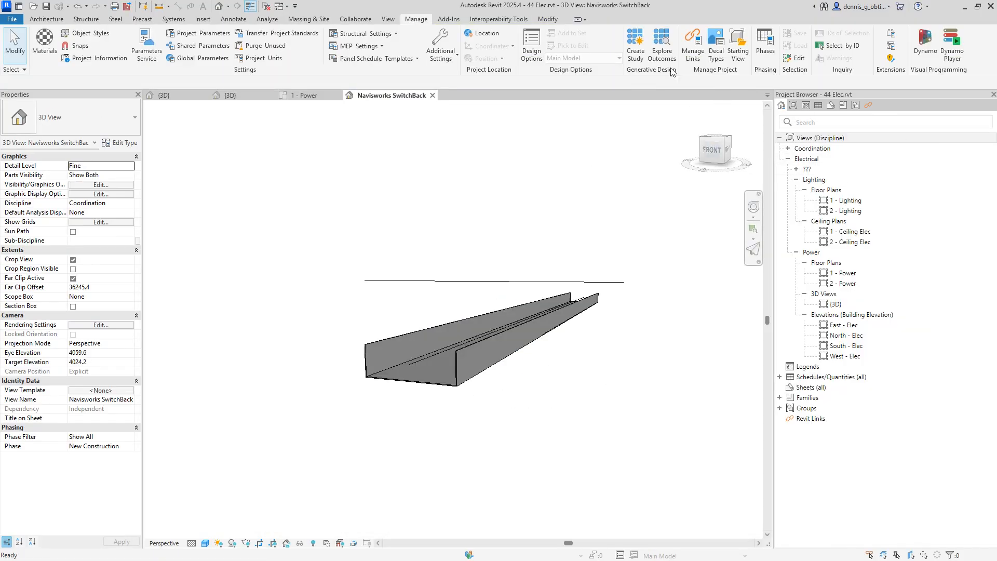
Link 44 Fire.rvt into the electrical model with Auto - Internal Origin to Internal Origin positioning.
{"action": "left_click", "coordinate": [693, 56]}
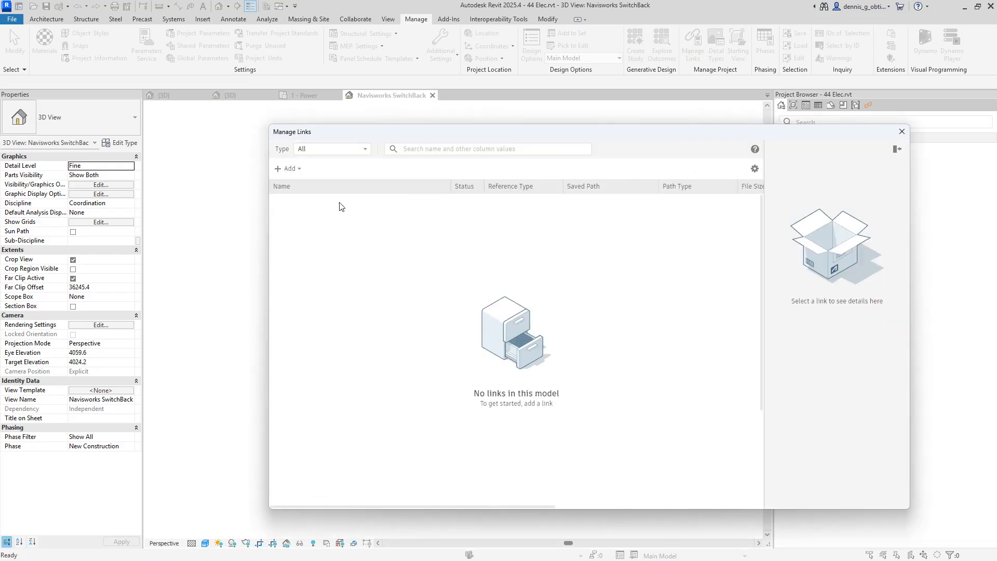
{"action": "left_click", "coordinate": [289, 169]}
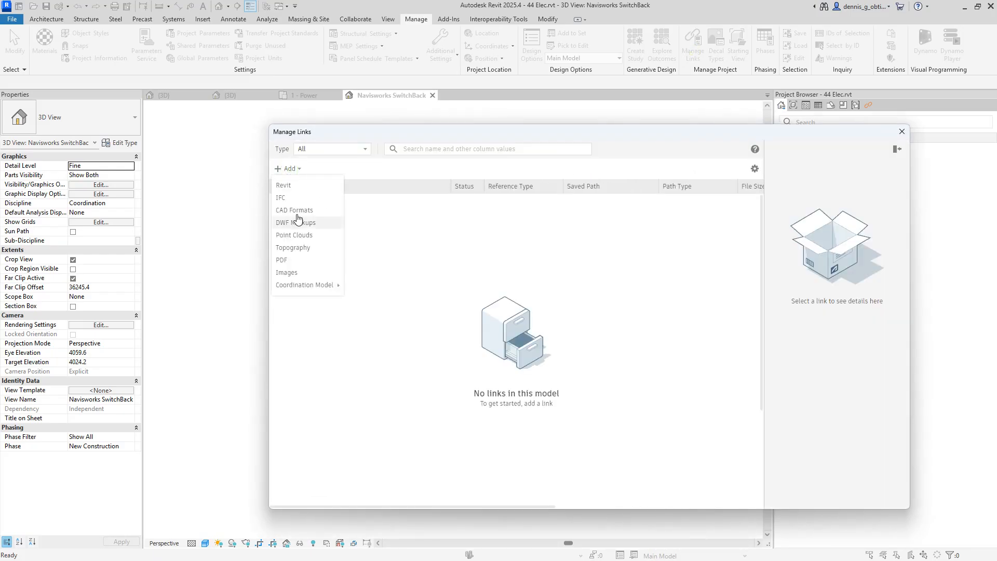
{"action": "left_click", "coordinate": [281, 187]}
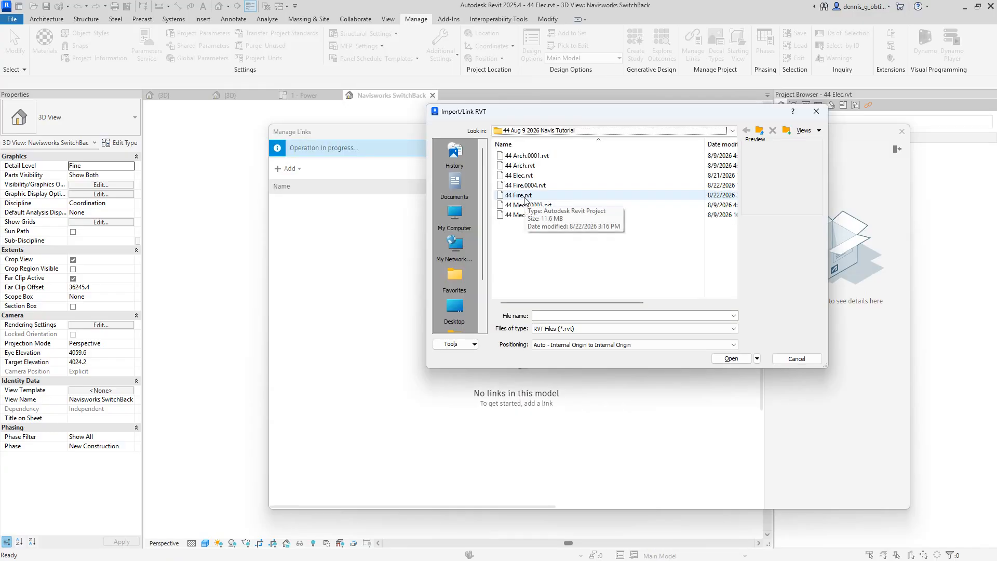
{"action": "left_click", "coordinate": [731, 358]}
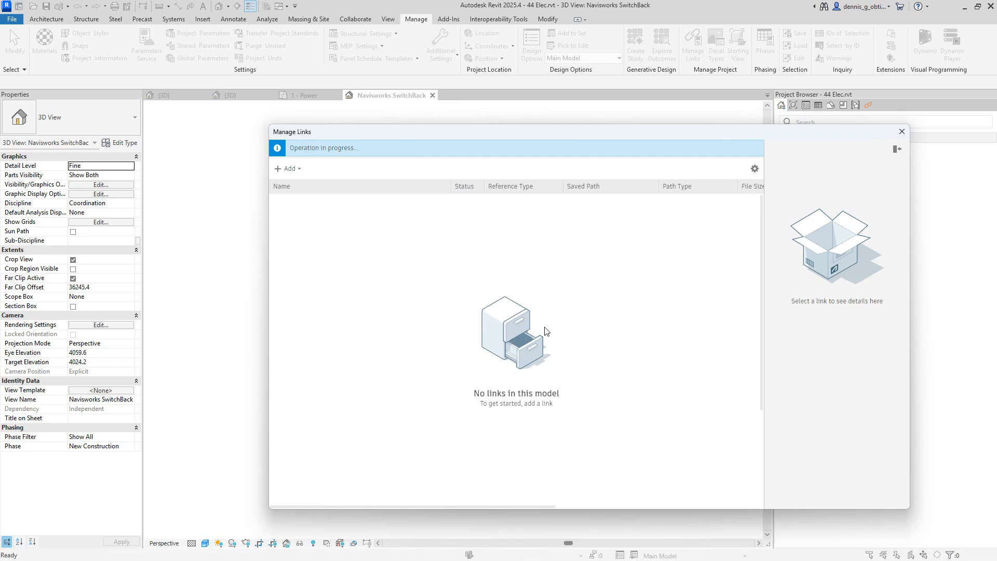
{"action": "left_click", "coordinate": [902, 132]}
{"action": "middle_click_drag", "start_coordinate": [498, 373], "coordinate": [501, 375], "text": "shift"}
{"action": "middle_click_drag", "start_coordinate": [295, 355], "coordinate": [304, 357], "text": "shift"}
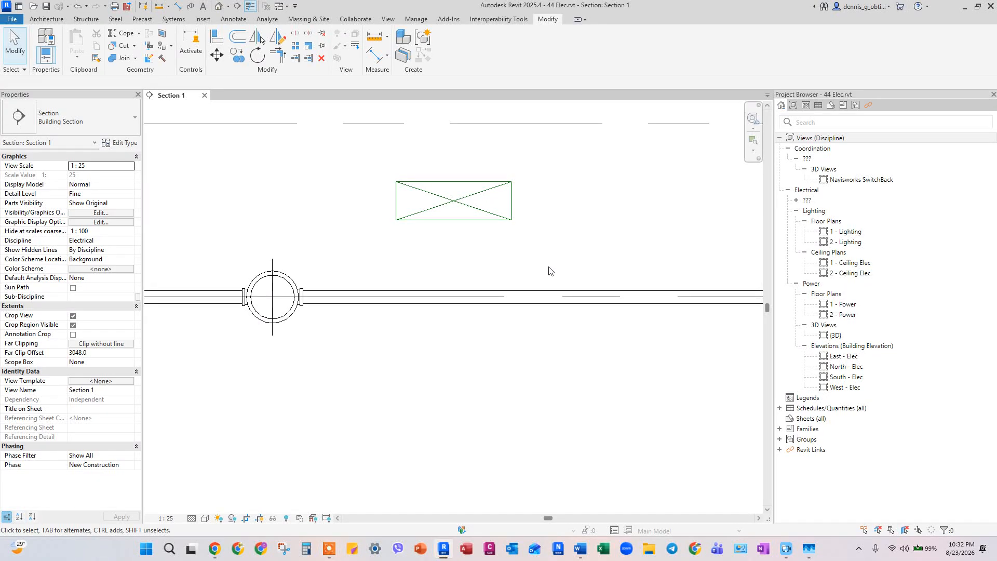
{"action": "left_click", "coordinate": [374, 54]}
{"action": "scroll", "coordinate": [453, 272], "scroll_direction": "up", "scroll_amount": 1}
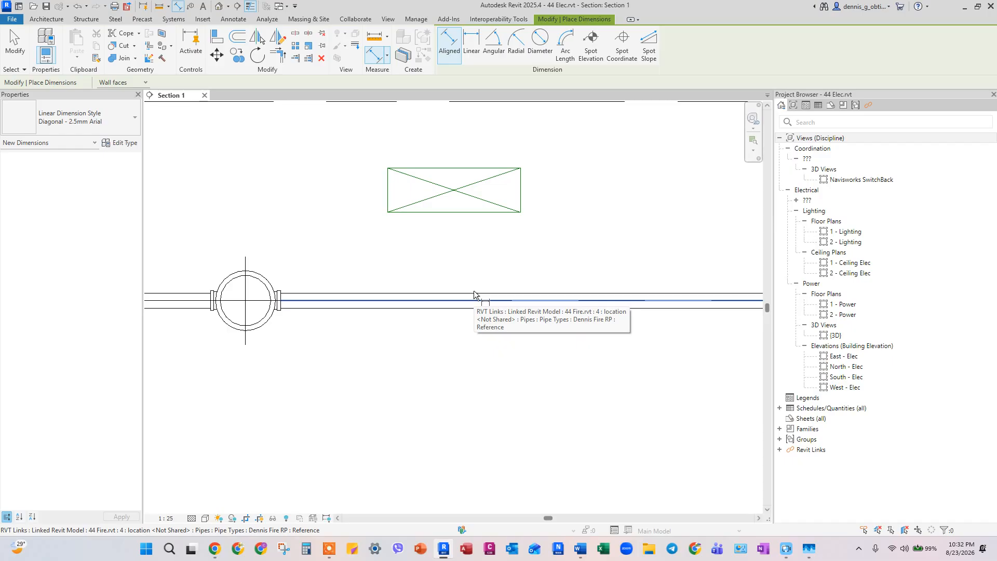
{"action": "left_click", "coordinate": [474, 292]}
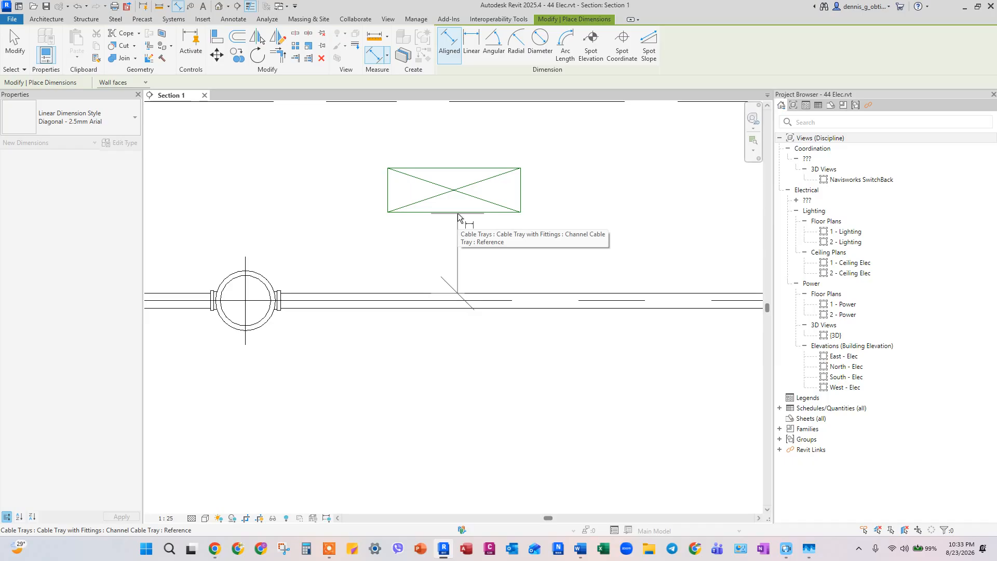
{"action": "key", "text": "Escape"}
{"action": "key", "text": "Escape"}
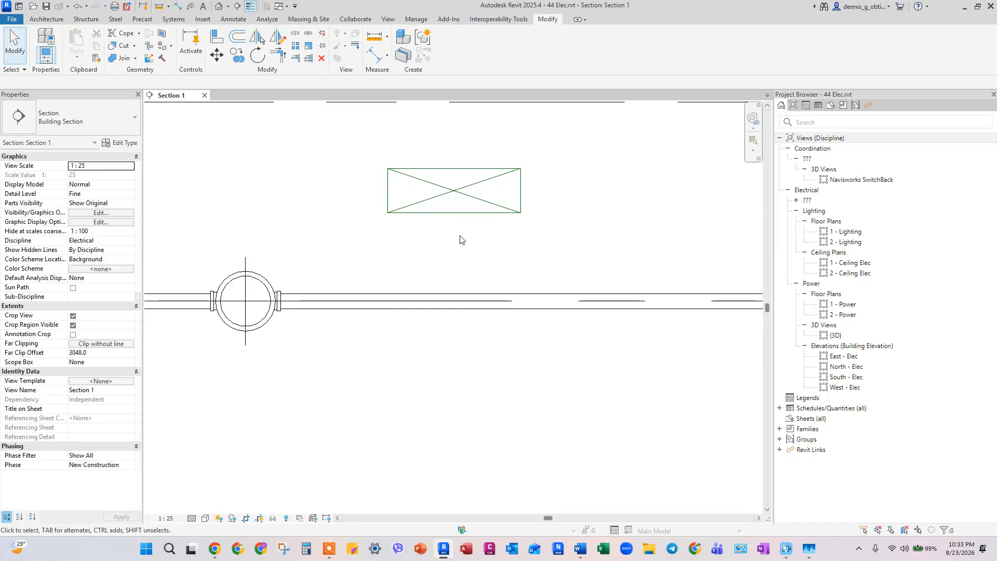
Hide the Drop and Rise subcategories of Cable Trays in the Section 1 view.
{"action": "key", "text": "v"}
{"action": "key", "text": "v"}
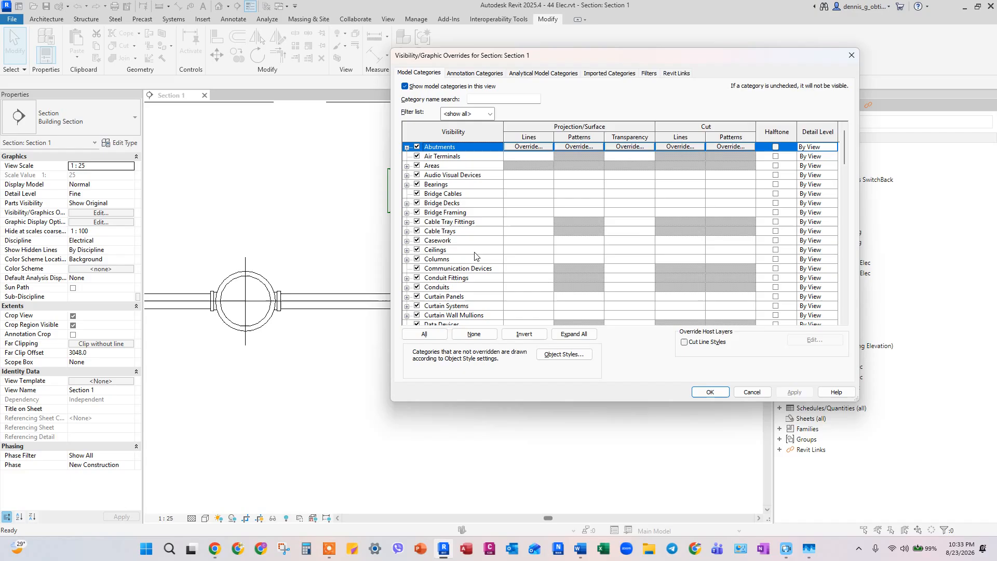
{"action": "left_click", "coordinate": [407, 232]}
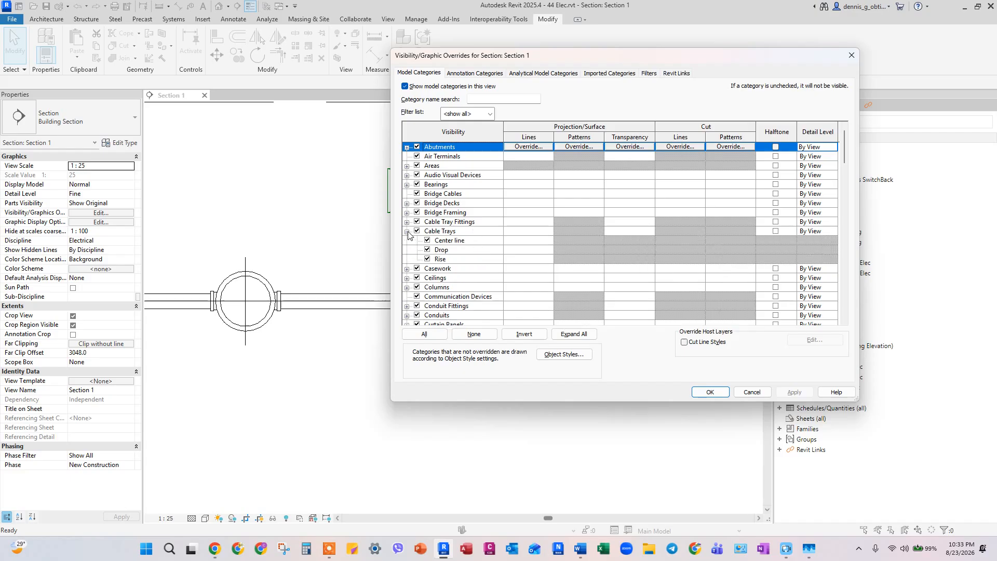
{"action": "left_click", "coordinate": [427, 251]}
{"action": "left_click", "coordinate": [428, 259]}
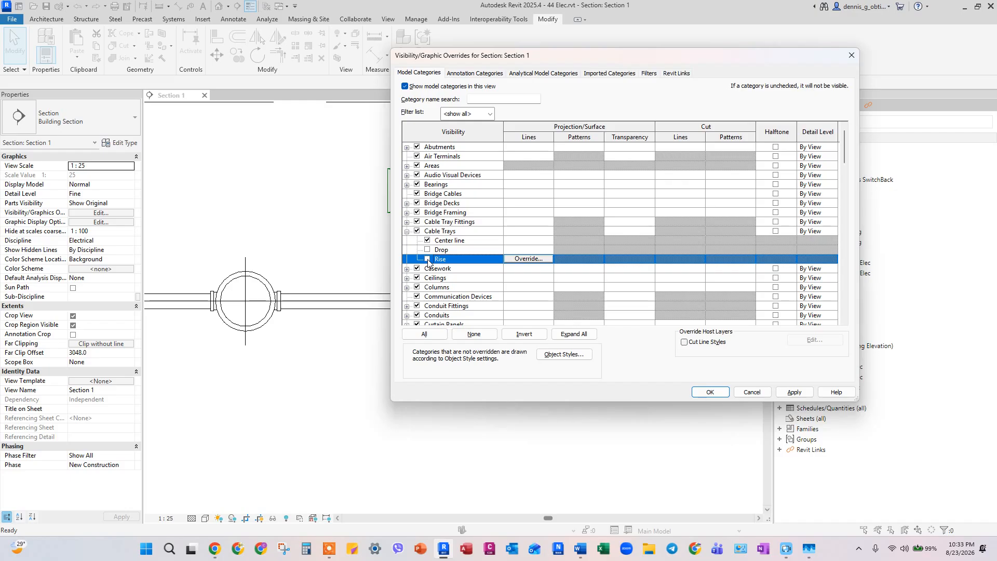
{"action": "left_click", "coordinate": [795, 392]}
{"action": "left_click", "coordinate": [711, 392]}
Place an aligned dimension between the top of the linked fire pipe and the underside of the cable tray.
{"action": "middle_click_drag", "start_coordinate": [610, 373], "coordinate": [604, 381]}
{"action": "scroll", "coordinate": [414, 195], "scroll_direction": "up", "scroll_amount": 1}
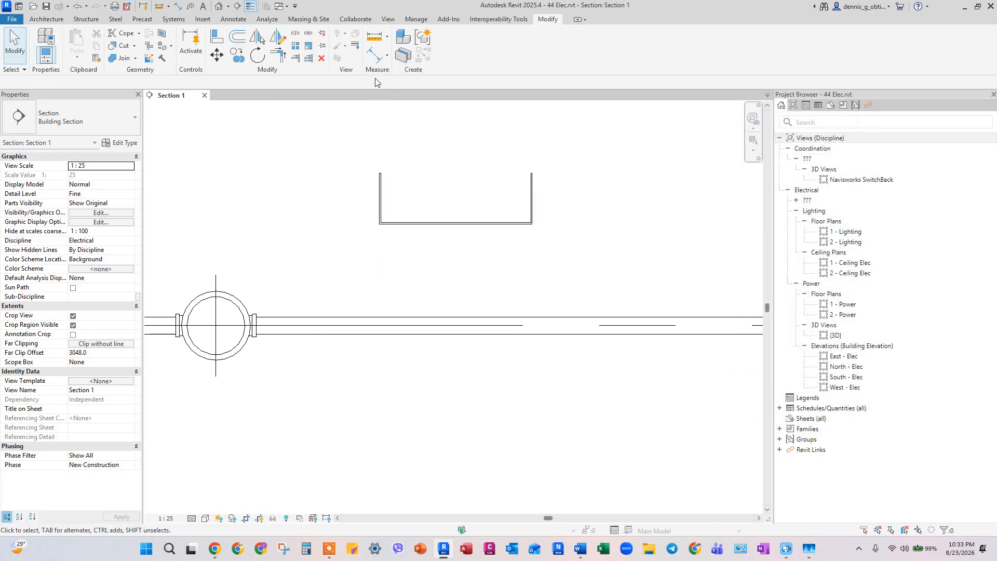
{"action": "left_click", "coordinate": [374, 56]}
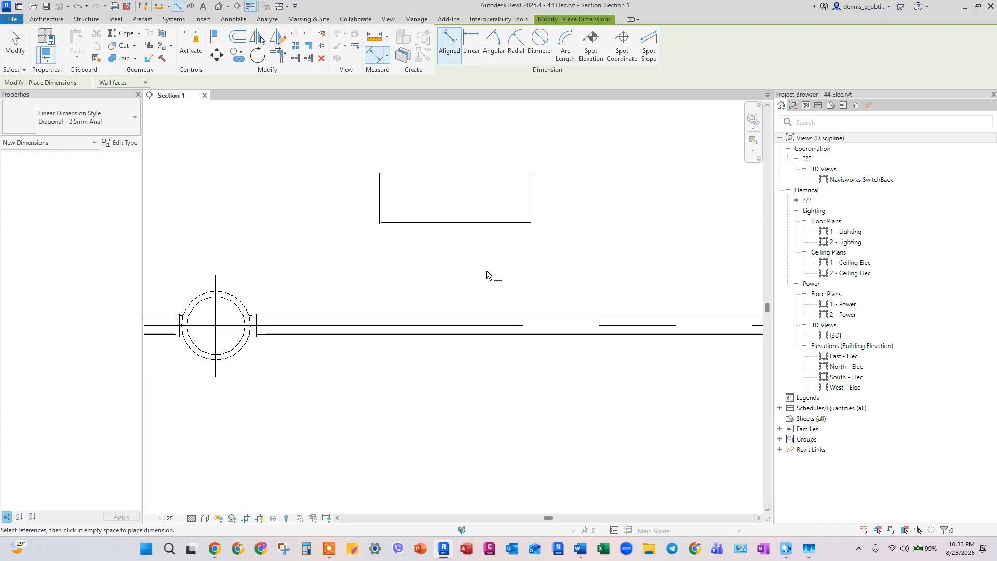
{"action": "left_click", "coordinate": [500, 317]}
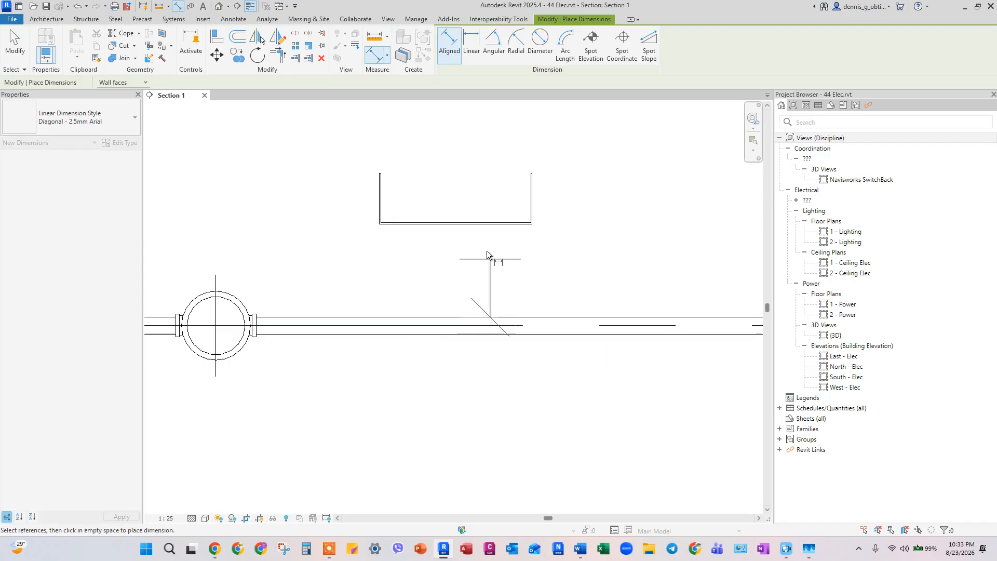
{"action": "left_click", "coordinate": [472, 225]}
{"action": "left_click", "coordinate": [612, 247]}
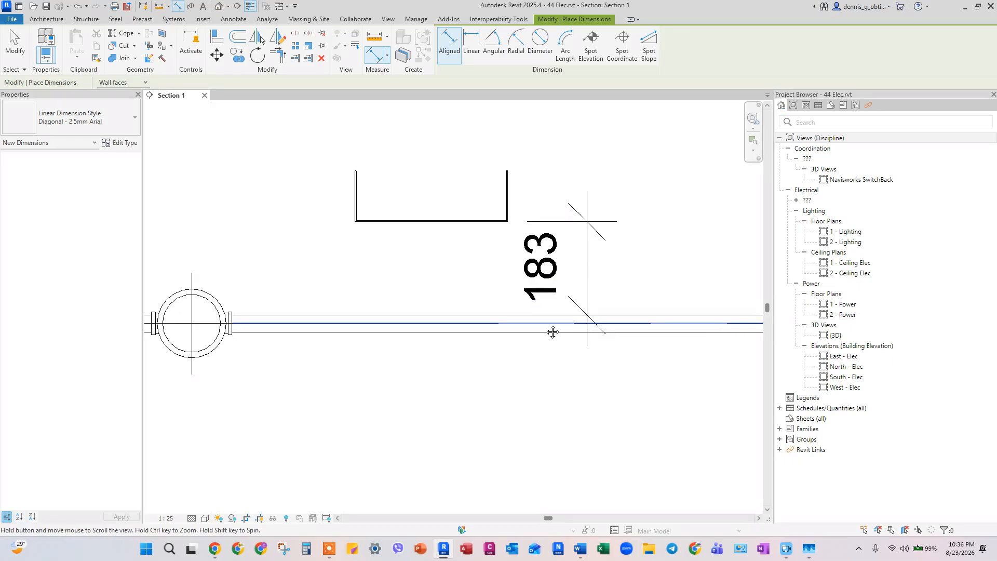
{"action": "scroll", "coordinate": [552, 335], "scroll_direction": "up", "scroll_amount": 3}
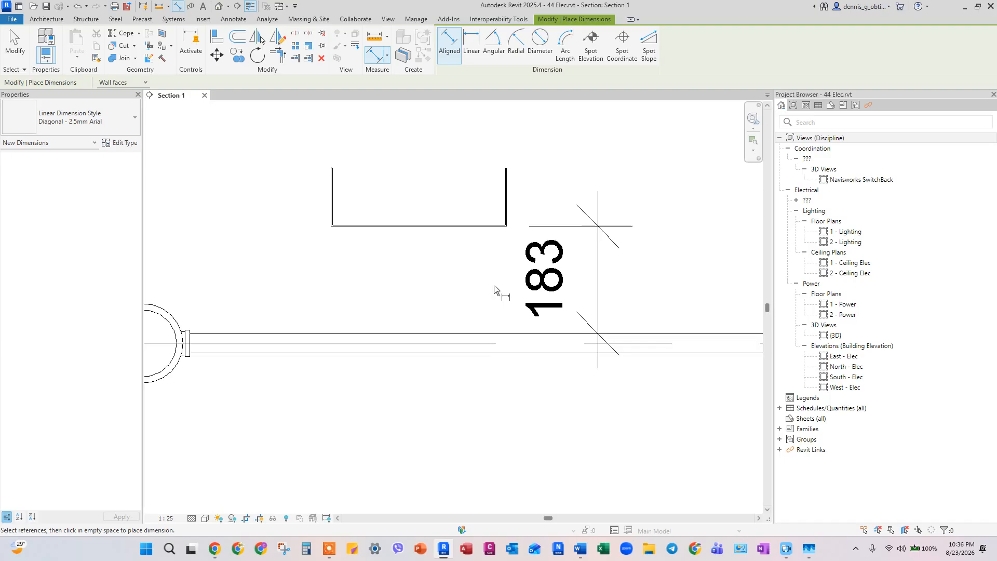
{"action": "scroll", "coordinate": [494, 285], "scroll_direction": "up", "scroll_amount": 2}
{"action": "scroll", "coordinate": [494, 290], "scroll_direction": "down", "scroll_amount": 2}
{"action": "key", "text": "Escape"}
{"action": "key", "text": "Escape"}
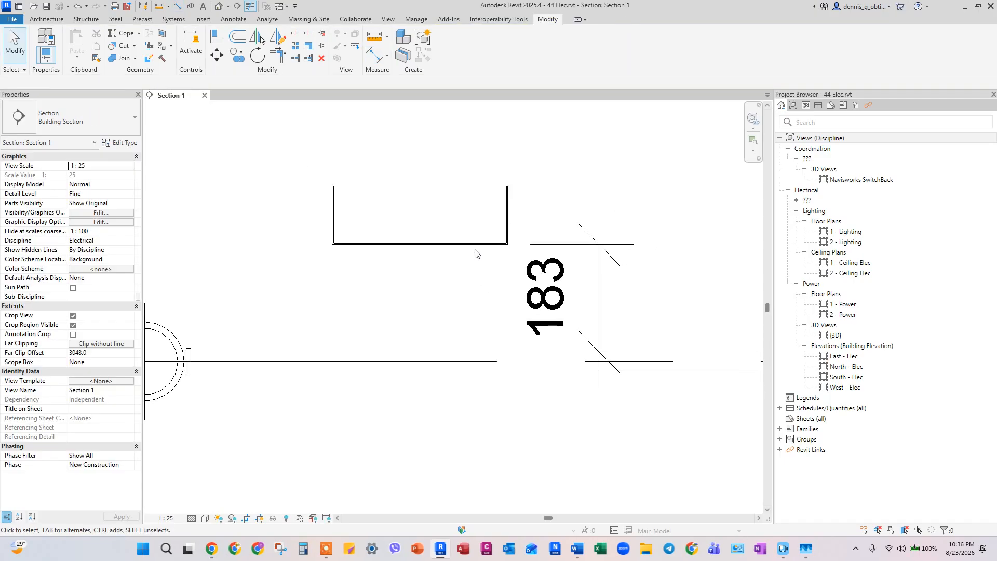
Set the clearance between the cable tray and the fire pipe to 300 mm by moving the tray.
{"action": "left_click", "coordinate": [474, 252]}
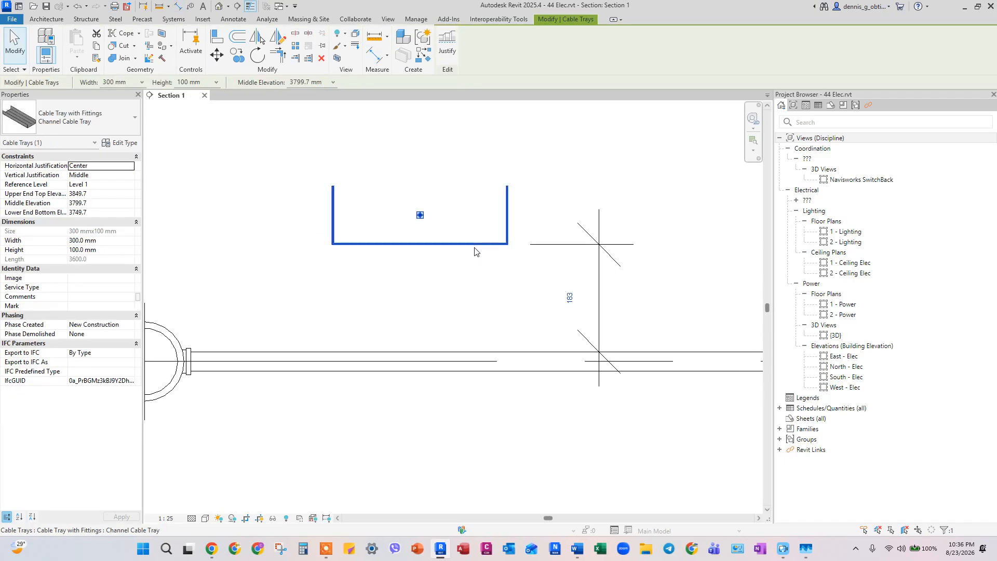
{"action": "left_click", "coordinate": [569, 299]}
{"action": "type", "text": "30"}
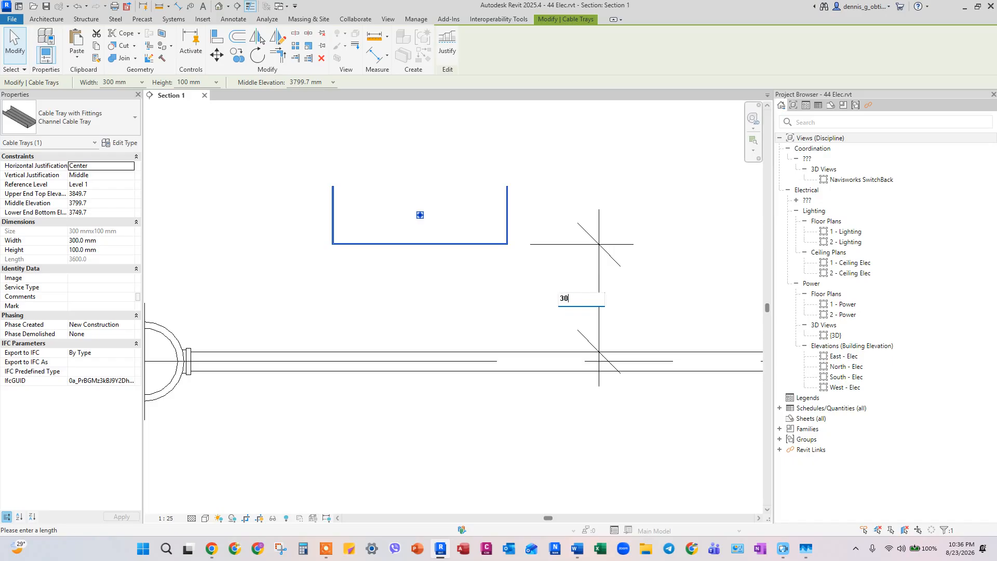
{"action": "type", "text": "0"}
{"action": "key", "text": "Return"}
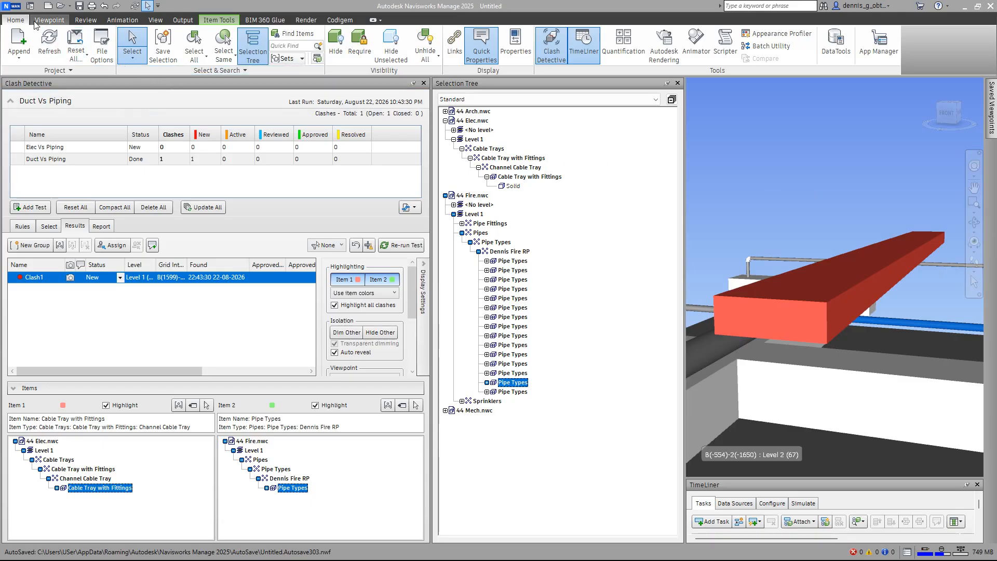
Switch to Navisworks, save the clash project as Untitled.nwf and start a new empty file.
{"action": "left_click", "coordinate": [12, 6]}
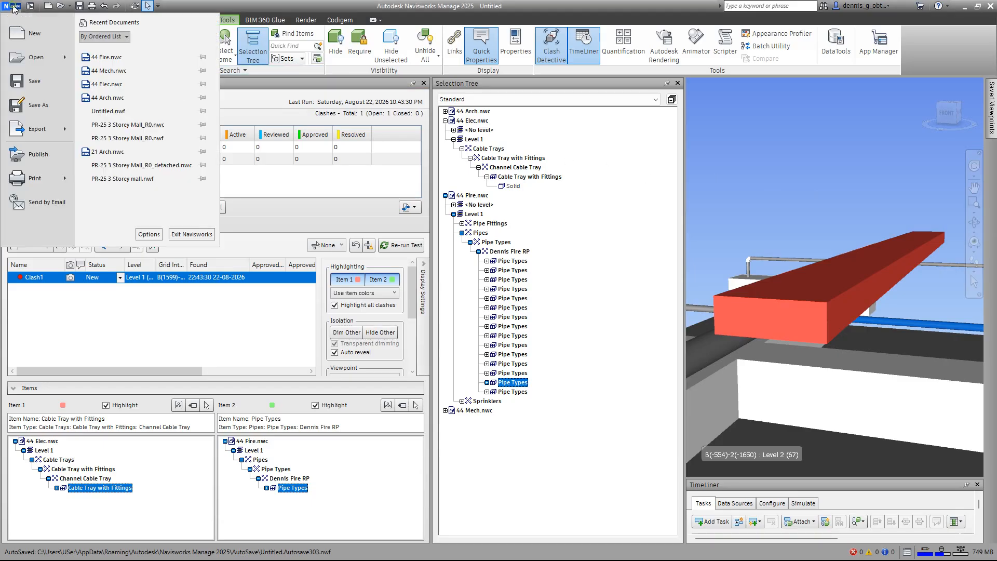
{"action": "left_click", "coordinate": [33, 105]}
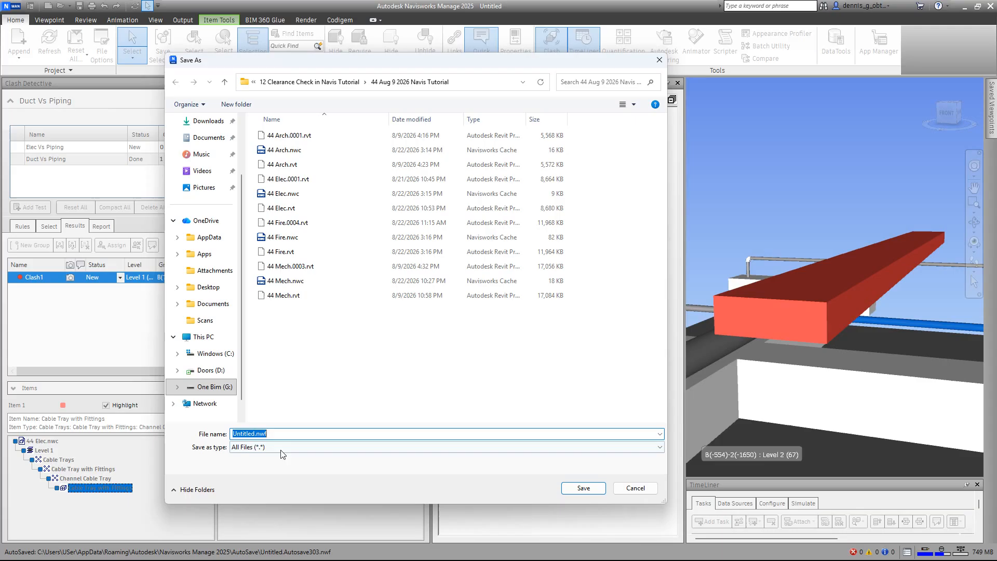
{"action": "left_click", "coordinate": [583, 488]}
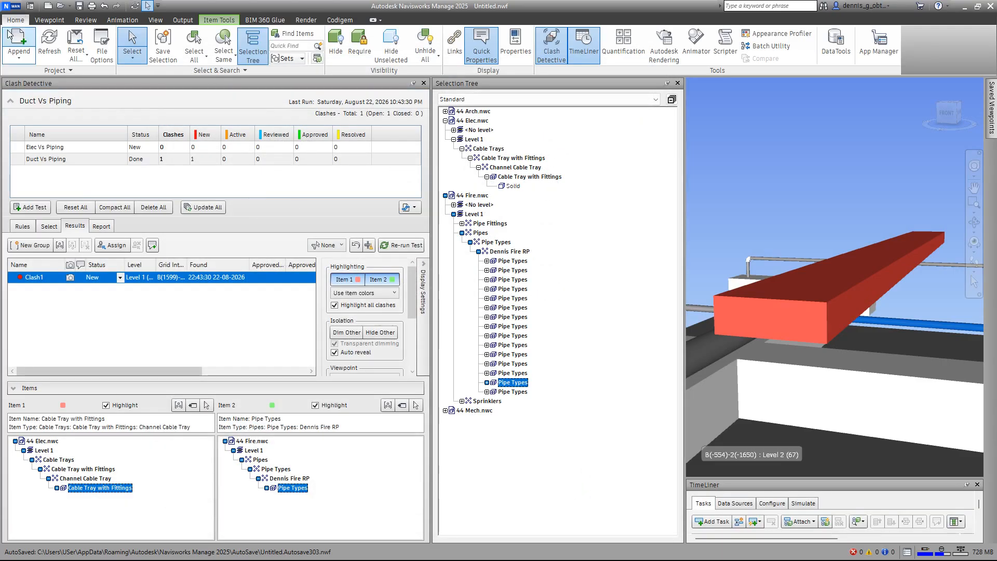
{"action": "left_click", "coordinate": [12, 6]}
{"action": "left_click", "coordinate": [34, 33]}
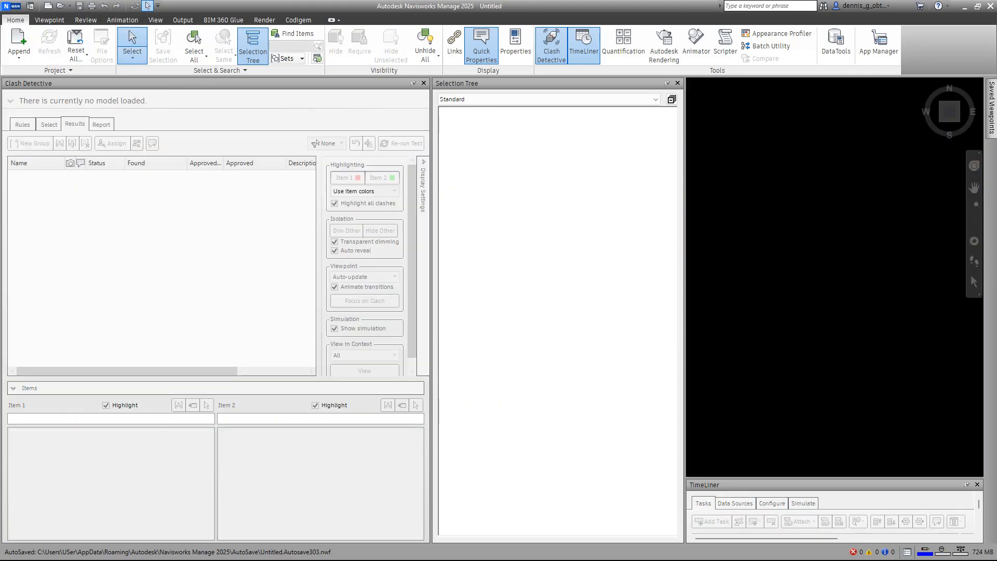
Switch to Revit and open the Navisworks SwitchBack 3D view of the electrical model, framing the raised cable tray and fire pipes.
{"action": "key", "text": "alt+Tab"}
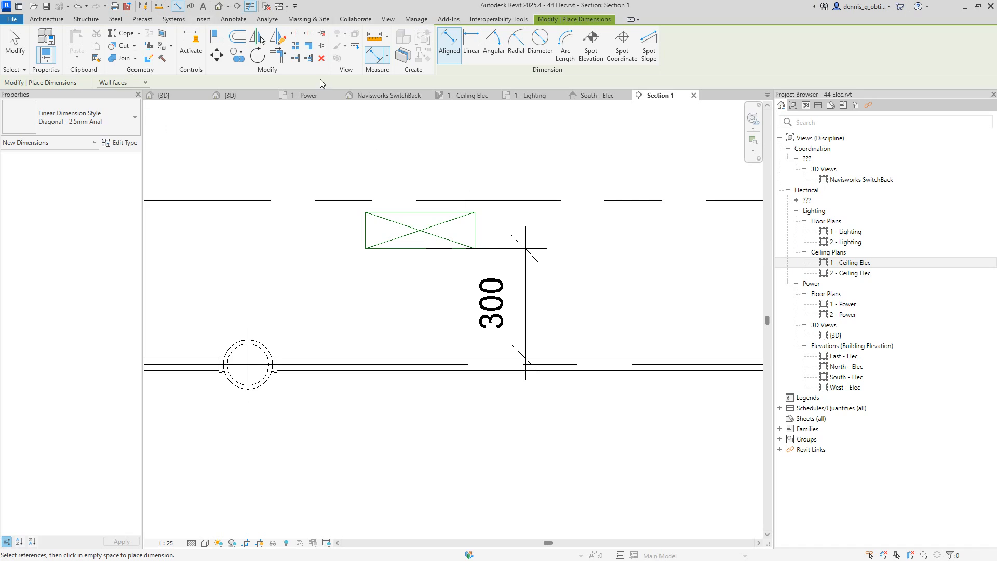
{"action": "left_click", "coordinate": [218, 7]}
{"action": "middle_click_drag", "start_coordinate": [438, 200], "coordinate": [543, 285], "text": "shift"}
{"action": "double_click", "coordinate": [862, 180]}
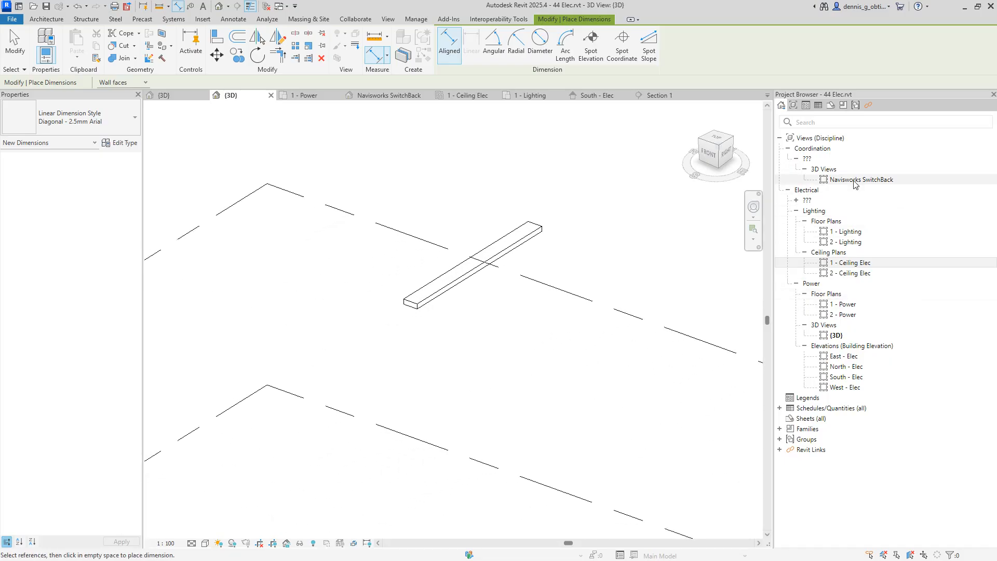
{"action": "scroll", "coordinate": [475, 336], "scroll_direction": "down", "scroll_amount": 3}
{"action": "middle_click_drag", "start_coordinate": [482, 338], "coordinate": [476, 365], "text": "shift"}
{"action": "middle_click_drag", "start_coordinate": [546, 312], "coordinate": [469, 350]}
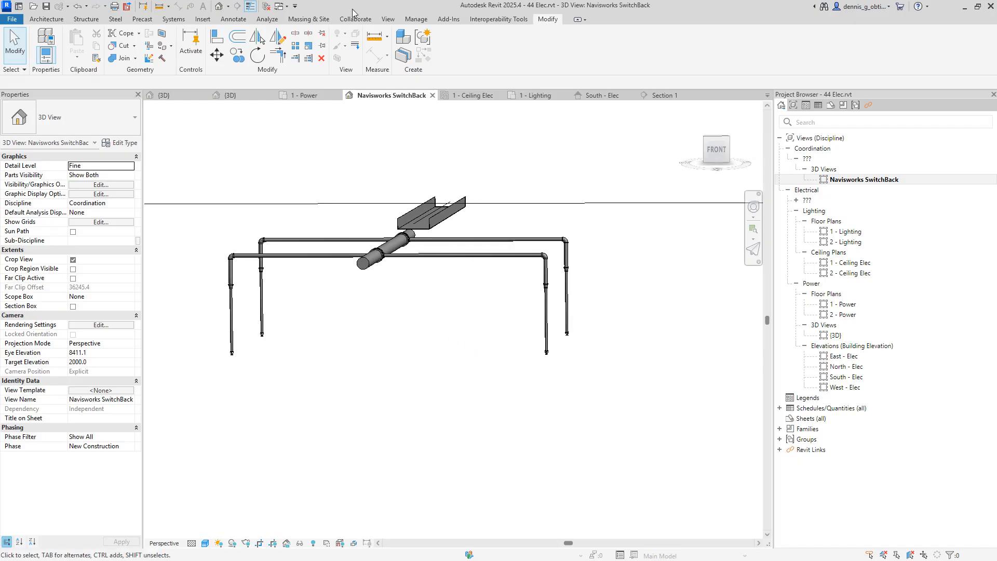
Export the electrical model over the existing 44 Elec.nwc and start Navisworks SwitchBack 2025.
{"action": "left_click", "coordinate": [443, 19]}
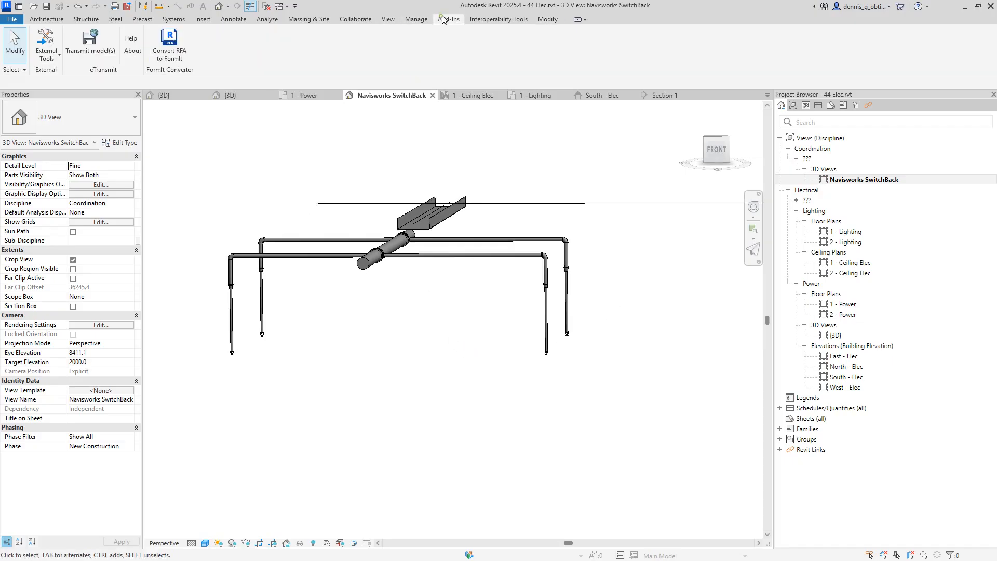
{"action": "left_click", "coordinate": [55, 55]}
{"action": "left_click", "coordinate": [59, 71]}
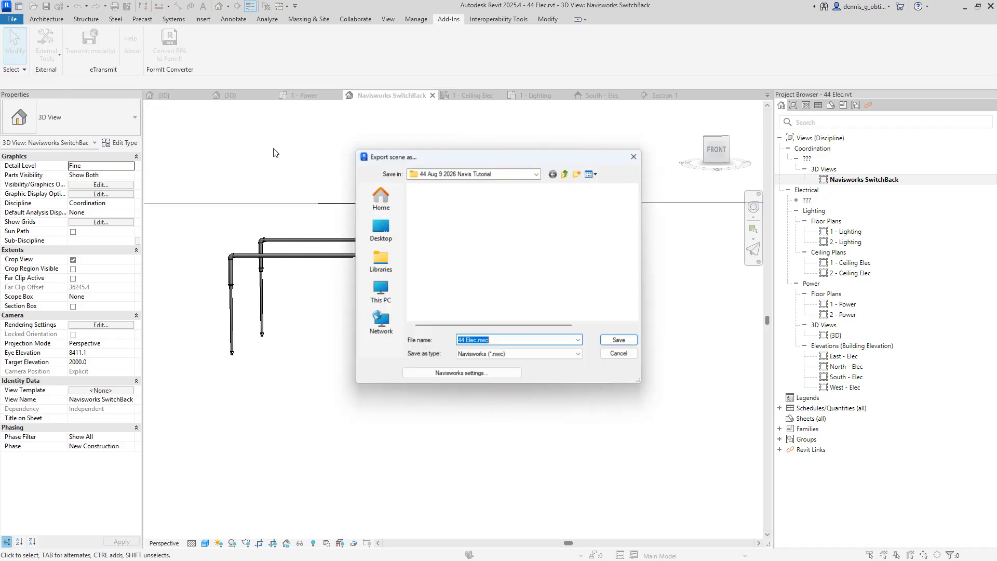
{"action": "left_click", "coordinate": [620, 341]}
{"action": "left_click", "coordinate": [519, 288]}
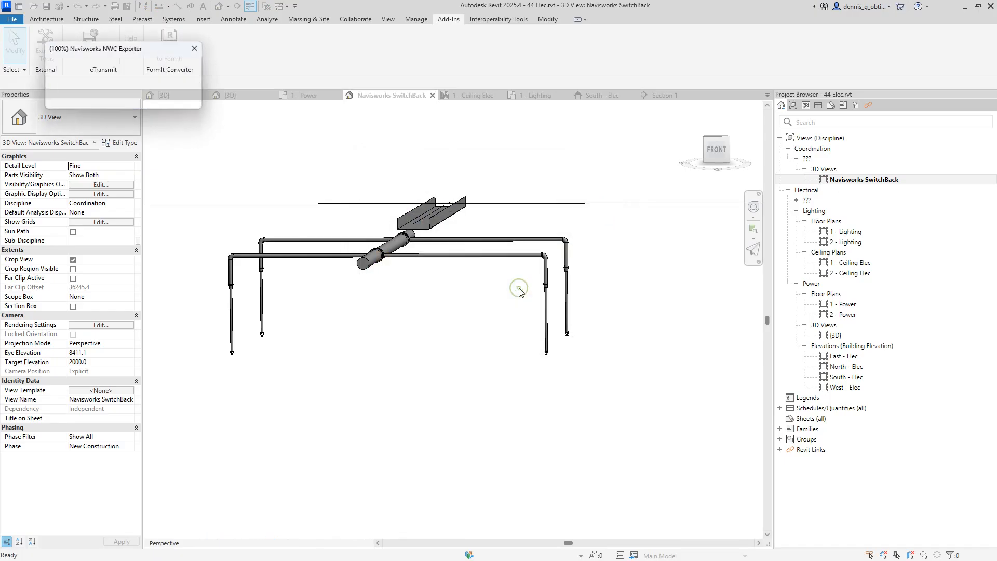
{"action": "left_click", "coordinate": [47, 50]}
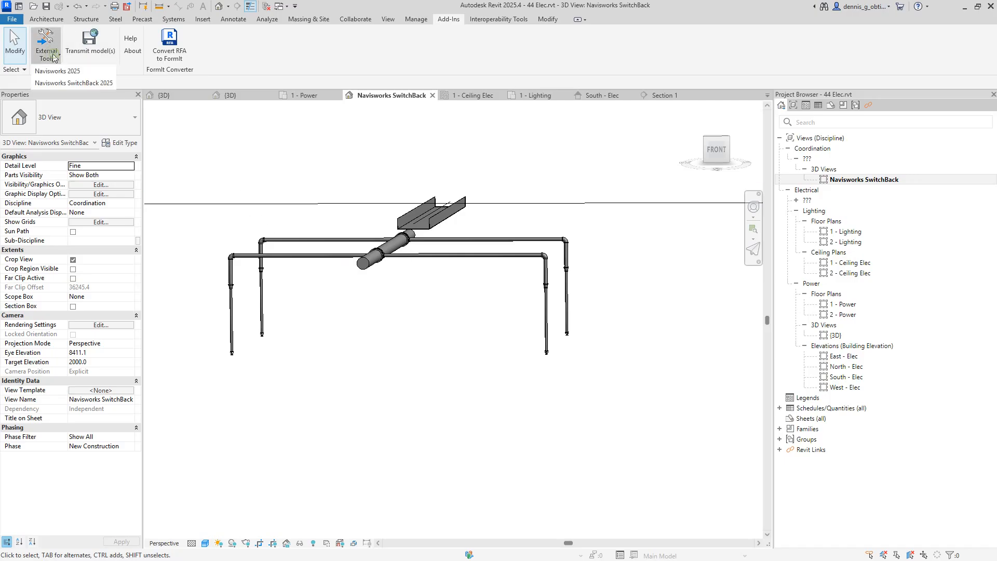
{"action": "left_click", "coordinate": [65, 84]}
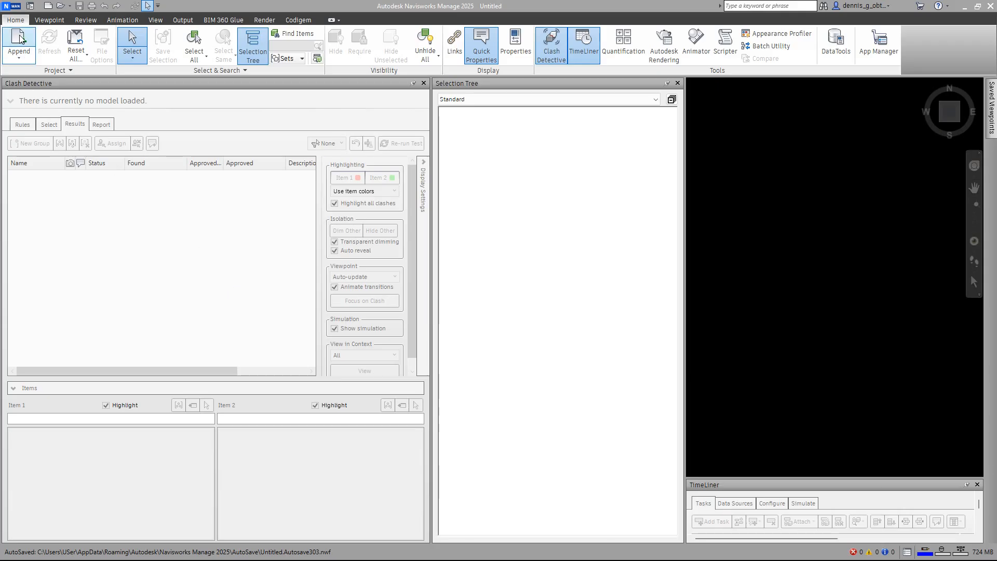
Switch to Navisworks, append Untitled.nwf to the empty file and update all clash tests.
{"action": "key", "text": "ctrl+a"}
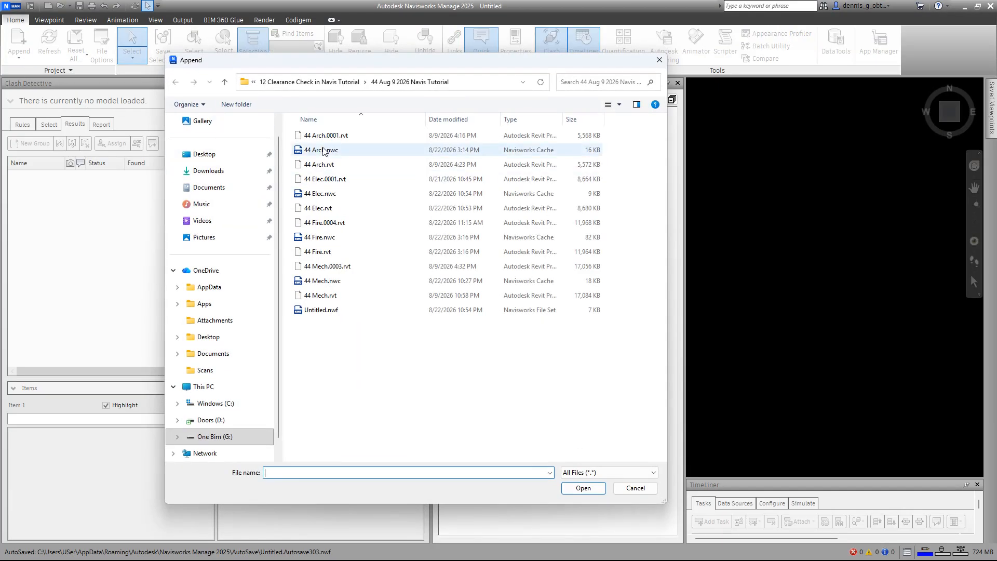
{"action": "left_click", "coordinate": [326, 311]}
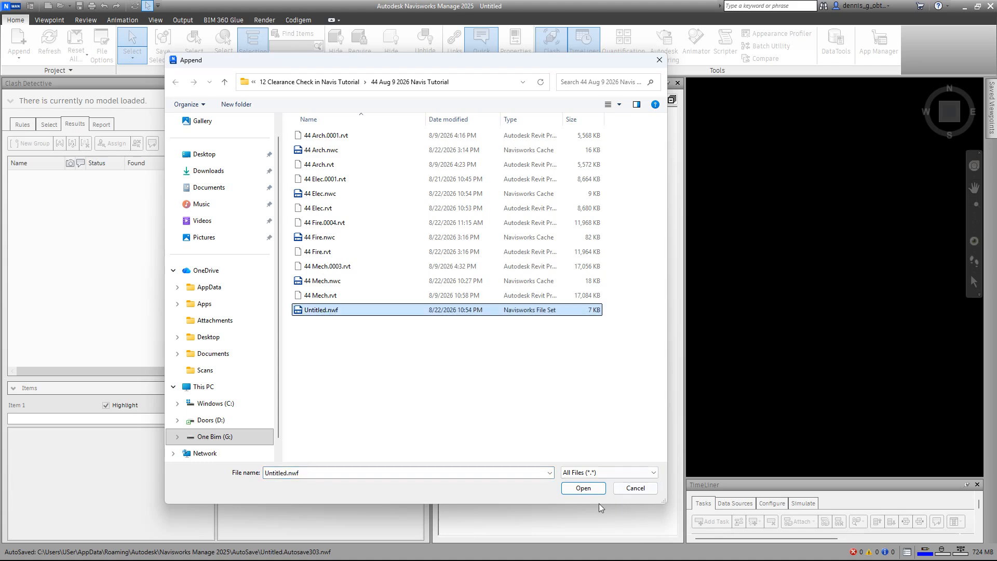
{"action": "left_click", "coordinate": [583, 489]}
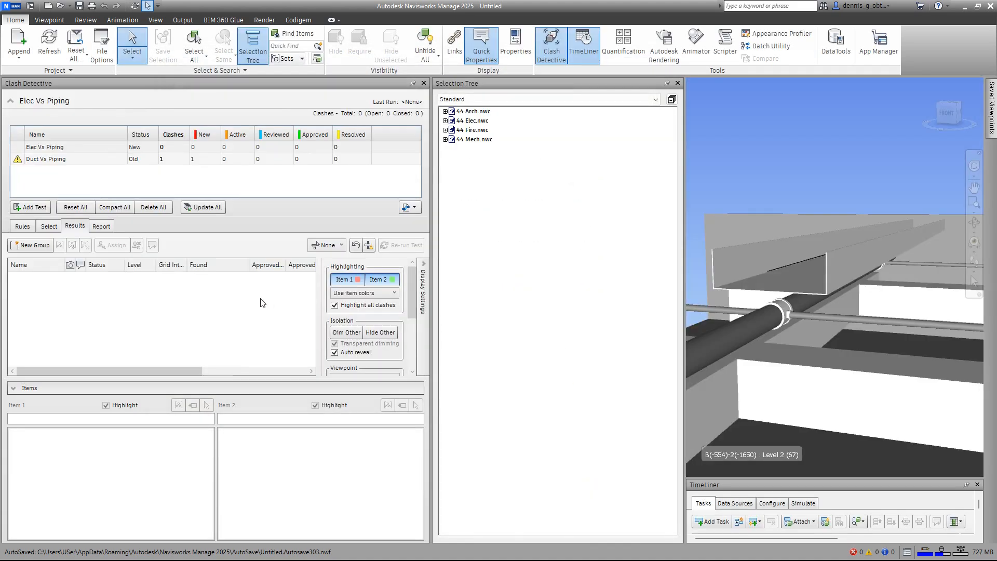
{"action": "left_click", "coordinate": [214, 206]}
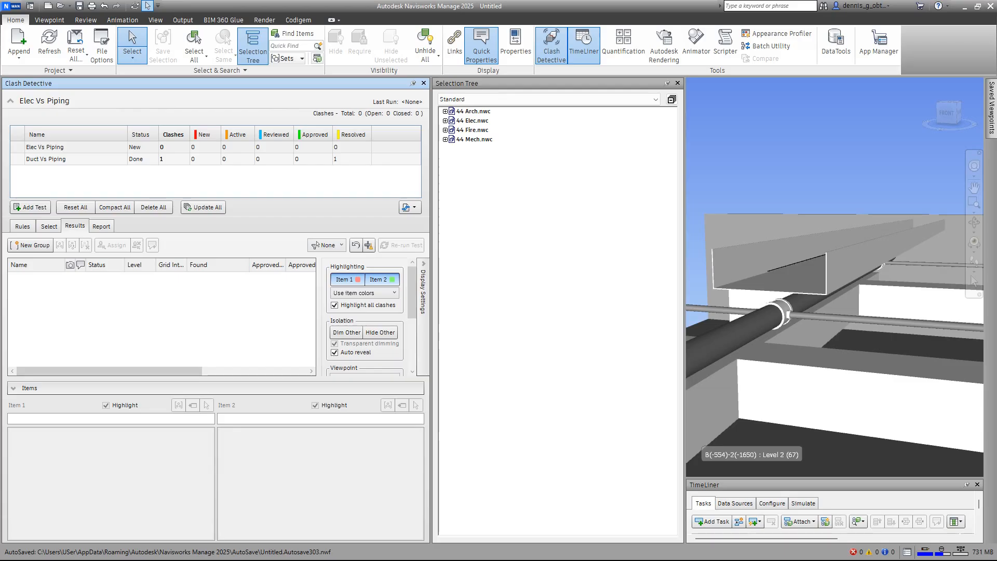
Select the horizontal fire branch pipe above the rectangular duct in the model to locate it in the selection tree.
{"action": "scroll", "coordinate": [834, 277], "scroll_direction": "down", "scroll_amount": 5}
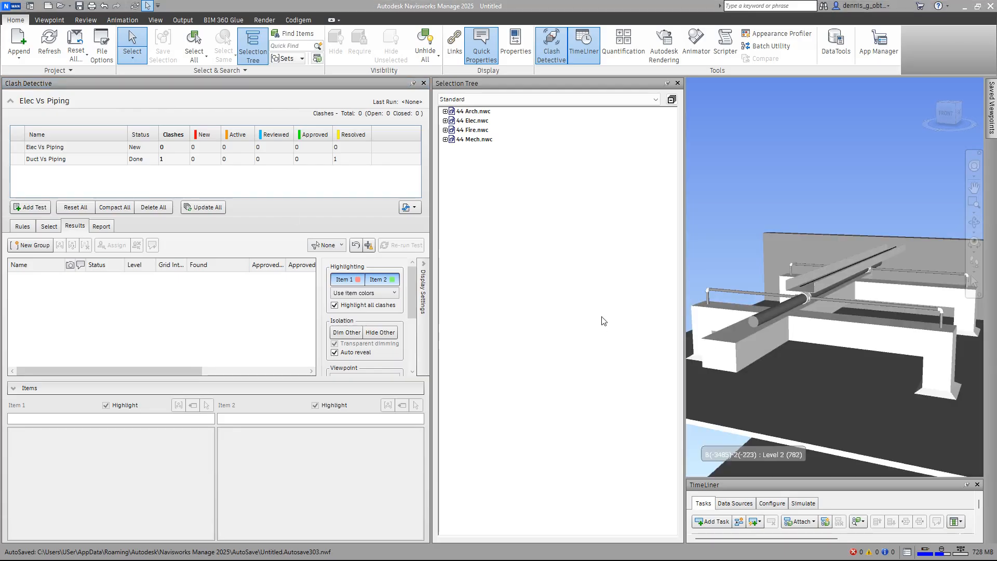
{"action": "scroll", "coordinate": [864, 335], "scroll_direction": "up", "scroll_amount": 4}
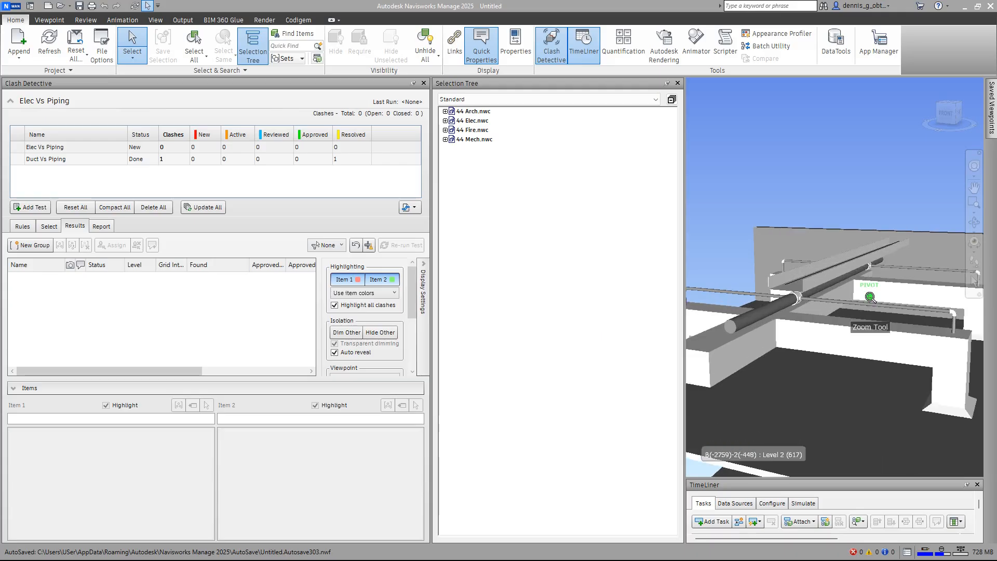
{"action": "key", "text": "ctrl+a"}
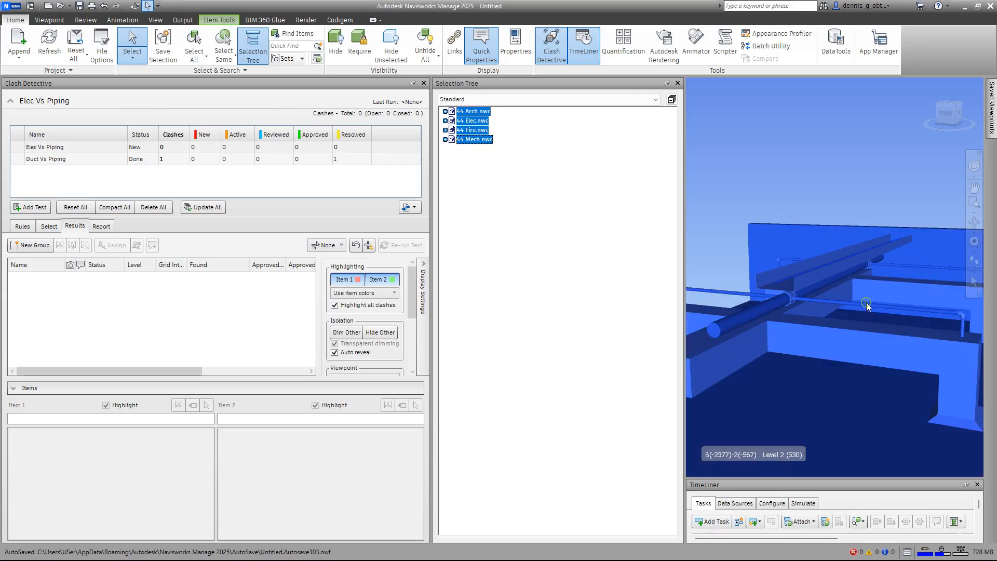
{"action": "key", "text": "Escape"}
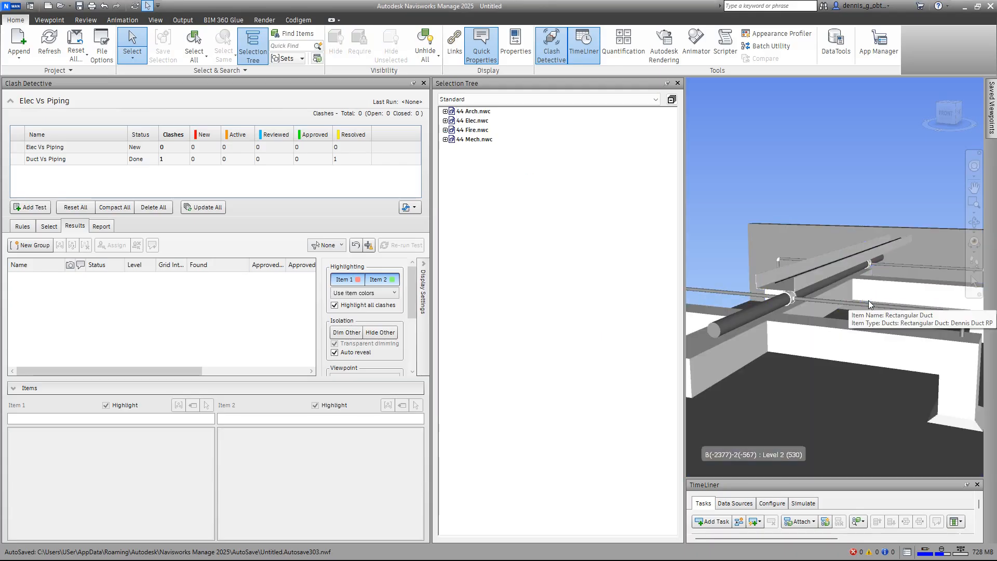
{"action": "left_click", "coordinate": [871, 308]}
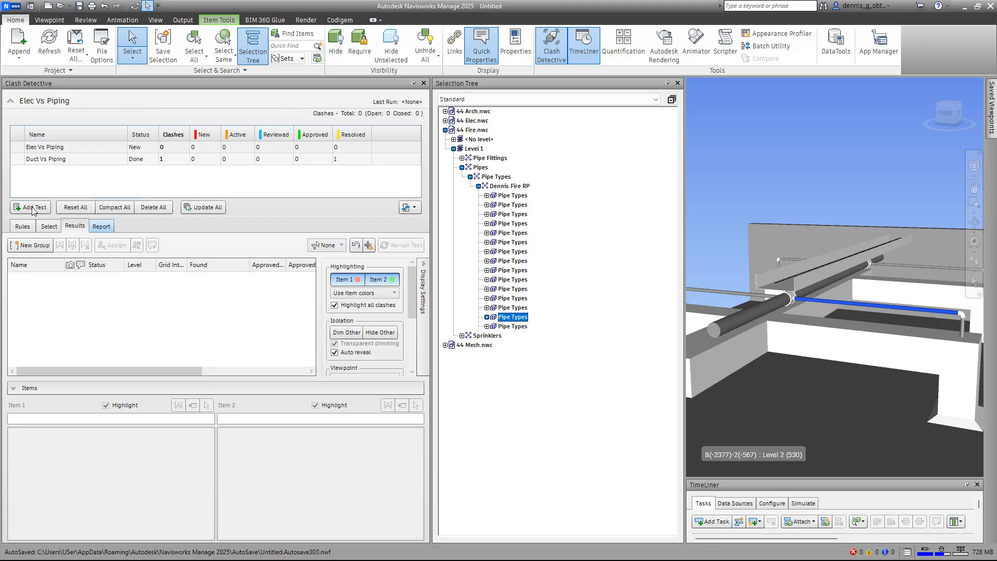
Set the matching fire pipe from 44 Fire.nwc, Level 1, as Selection A of the Elec Vs Piping test.
{"action": "left_click", "coordinate": [67, 229]}
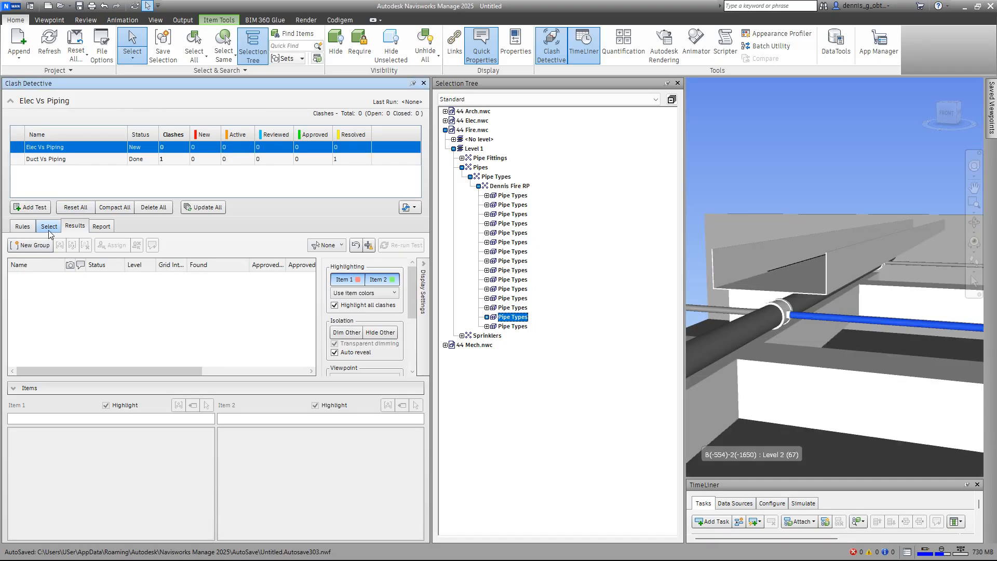
{"action": "left_click", "coordinate": [50, 231]}
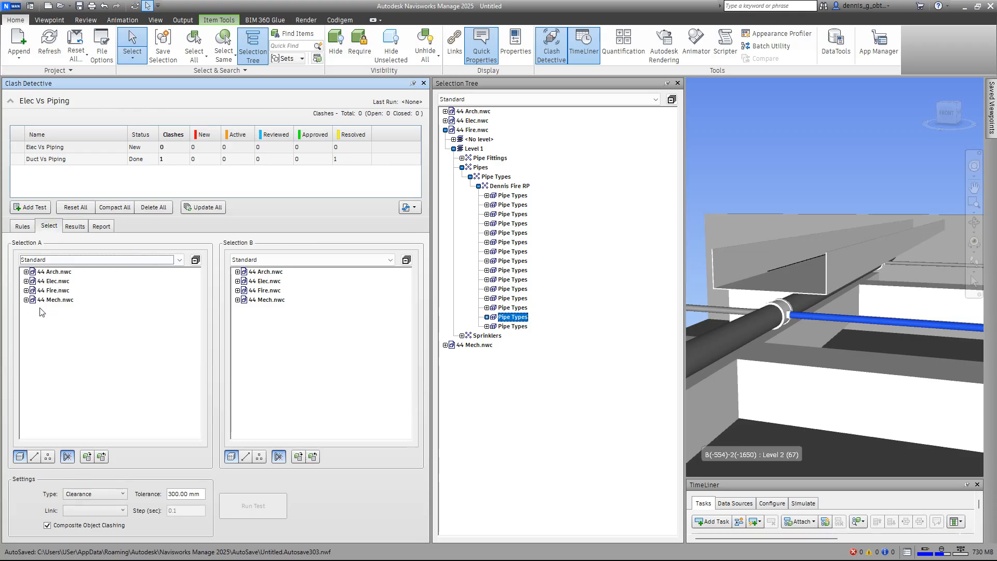
{"action": "left_click", "coordinate": [26, 290]}
{"action": "left_click", "coordinate": [34, 309]}
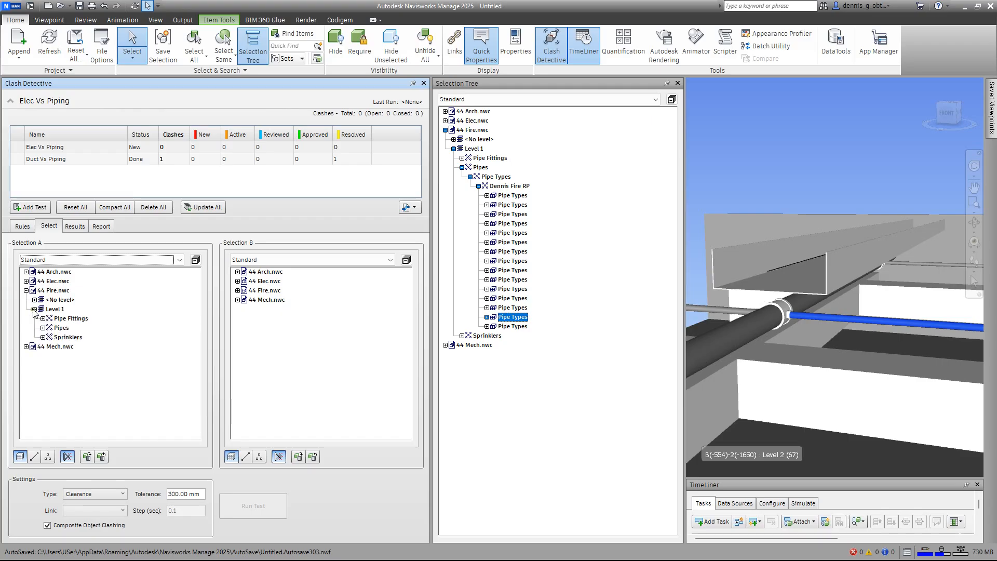
{"action": "left_click", "coordinate": [42, 328]}
{"action": "left_click", "coordinate": [51, 337]}
{"action": "left_click", "coordinate": [60, 346]}
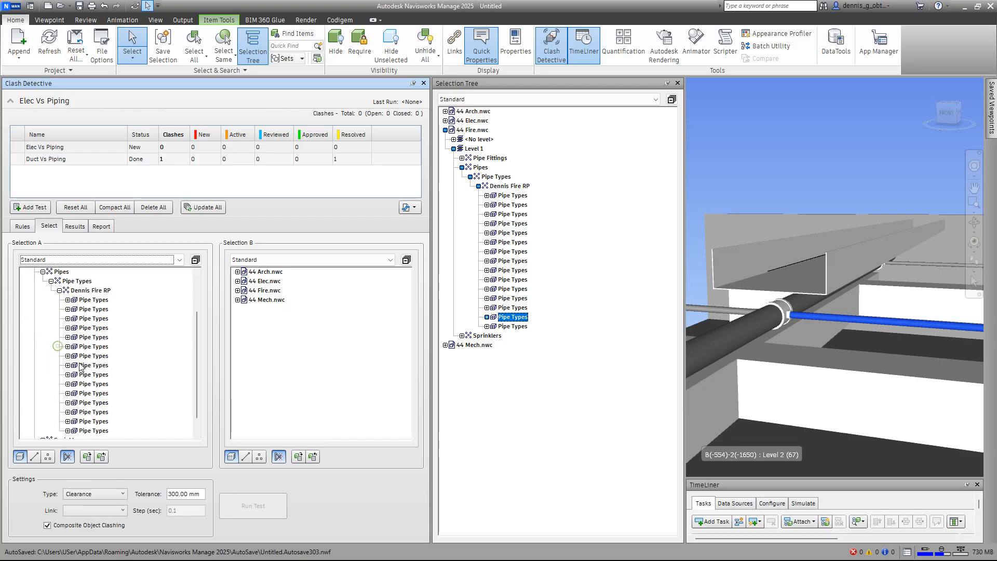
{"action": "left_click", "coordinate": [86, 423]}
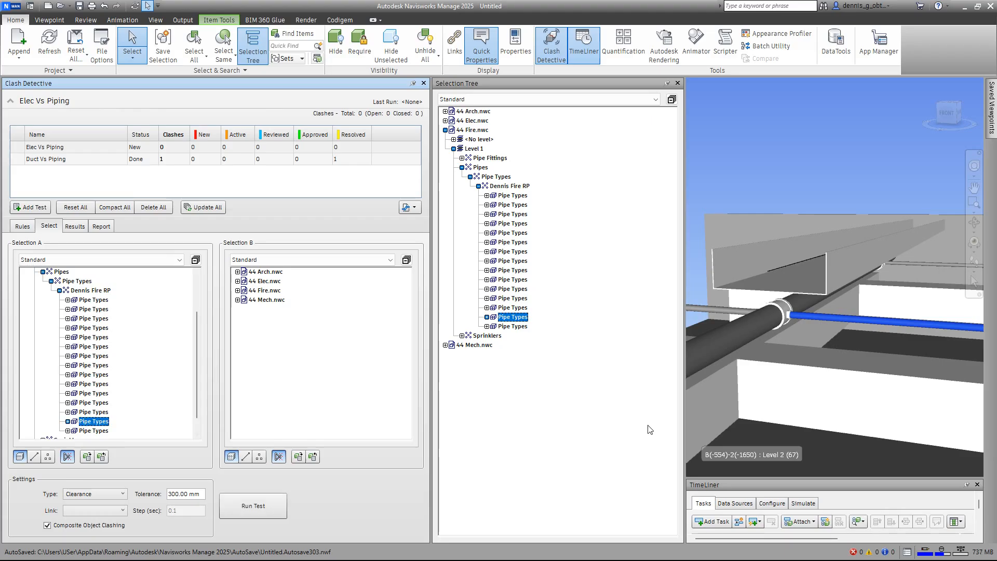
Locate the duct beneath the fire pipe and set the matching Rectangular Duct from 44 Mech.nwc, Level 1, as Selection B.
{"action": "left_click", "coordinate": [881, 373]}
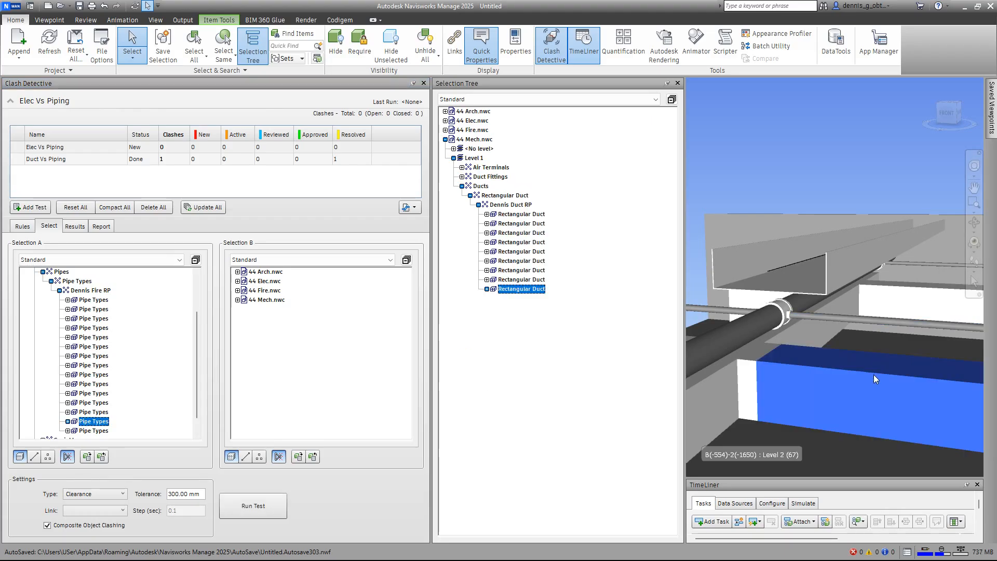
{"action": "scroll", "coordinate": [808, 384], "scroll_direction": "up", "scroll_amount": 3}
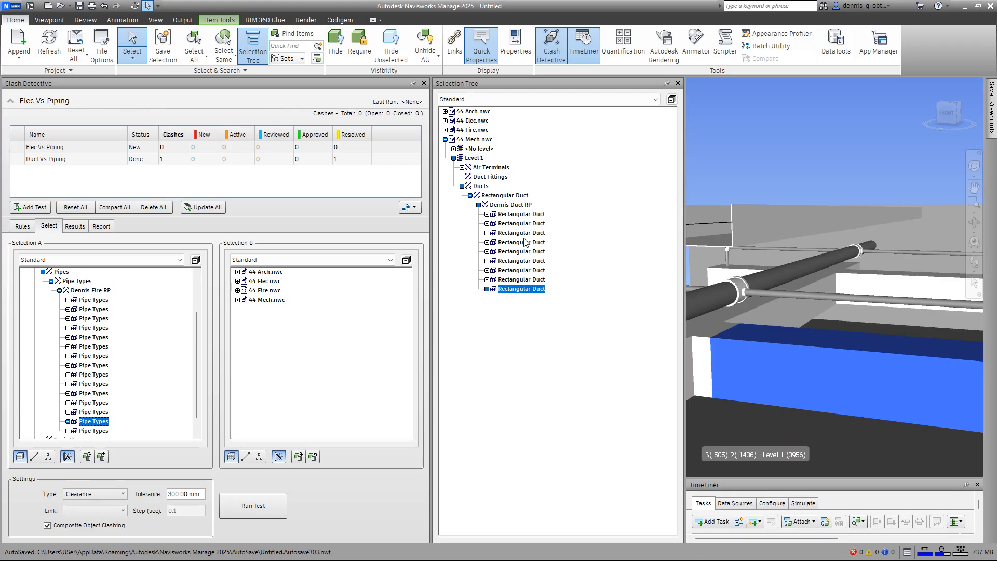
{"action": "left_click", "coordinate": [237, 300]}
{"action": "left_click", "coordinate": [246, 318]}
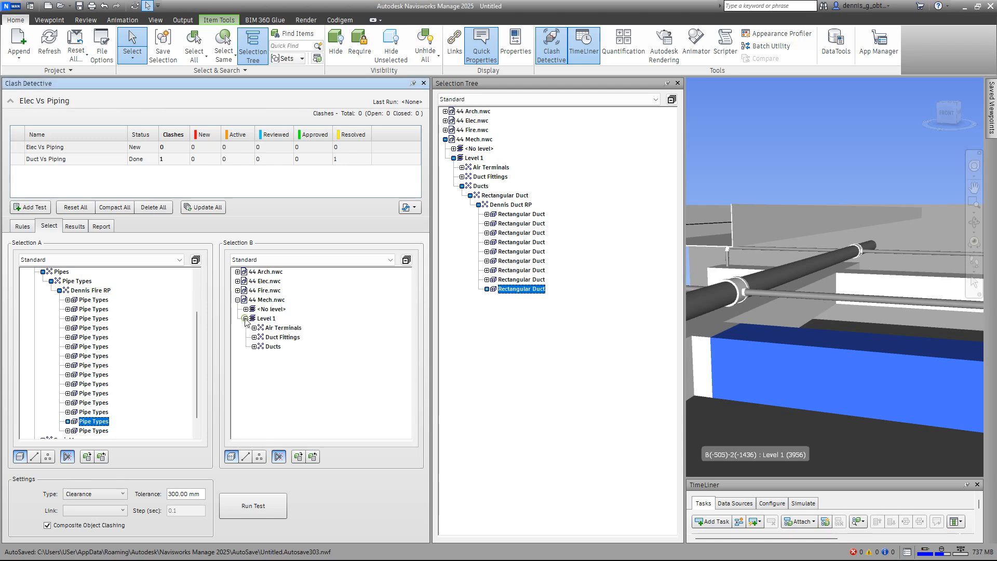
{"action": "left_click", "coordinate": [254, 347]}
{"action": "left_click", "coordinate": [263, 356]}
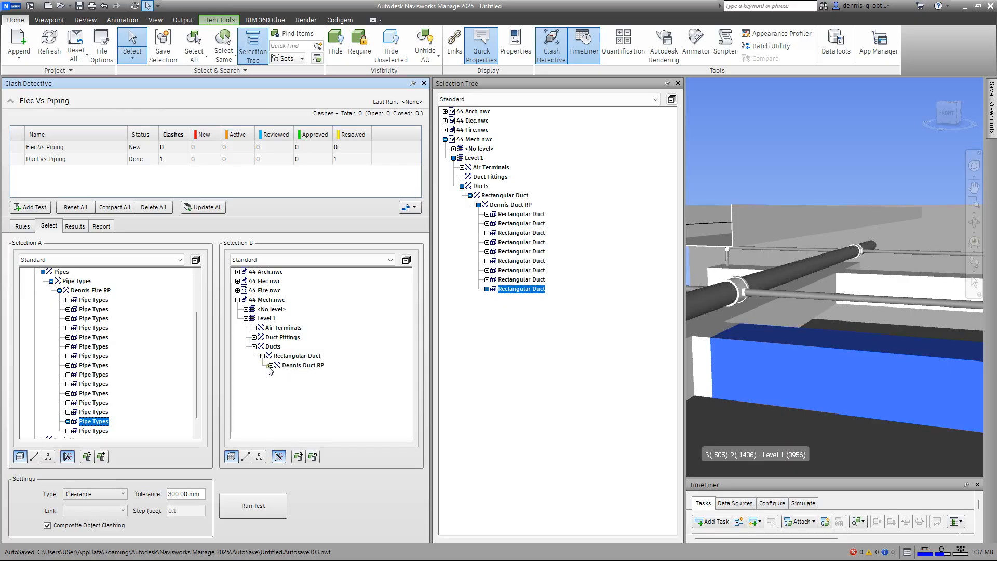
{"action": "left_click", "coordinate": [270, 365]}
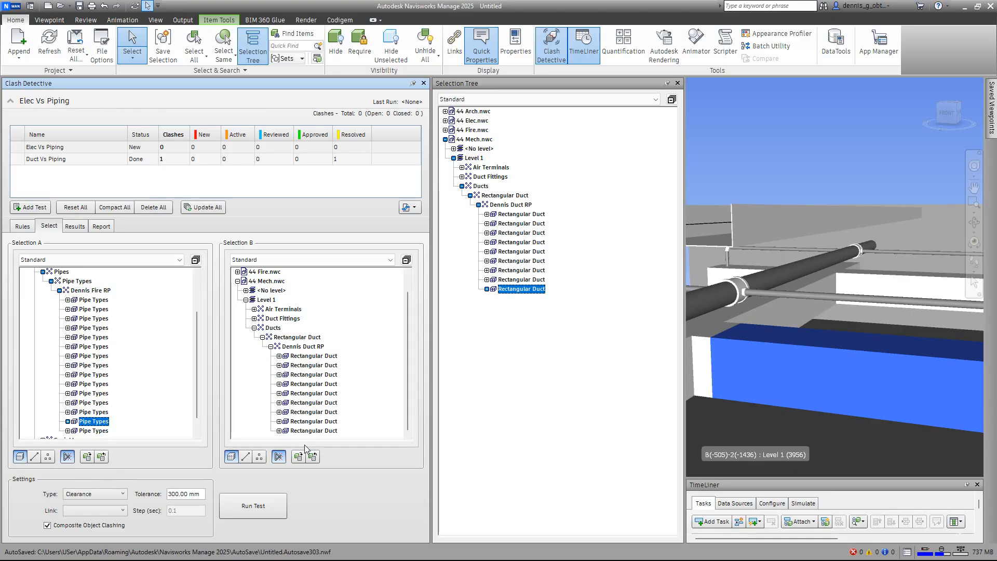
{"action": "left_click", "coordinate": [314, 431]}
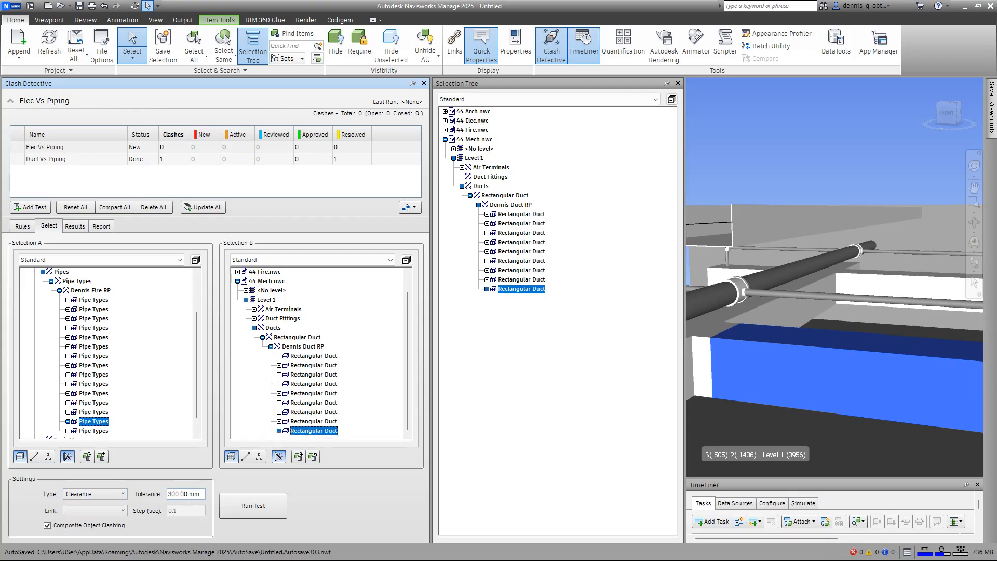
Run the Elec Vs Piping clearance test and examine the clash between the duct and the fire pipe in the model.
{"action": "left_click", "coordinate": [270, 504]}
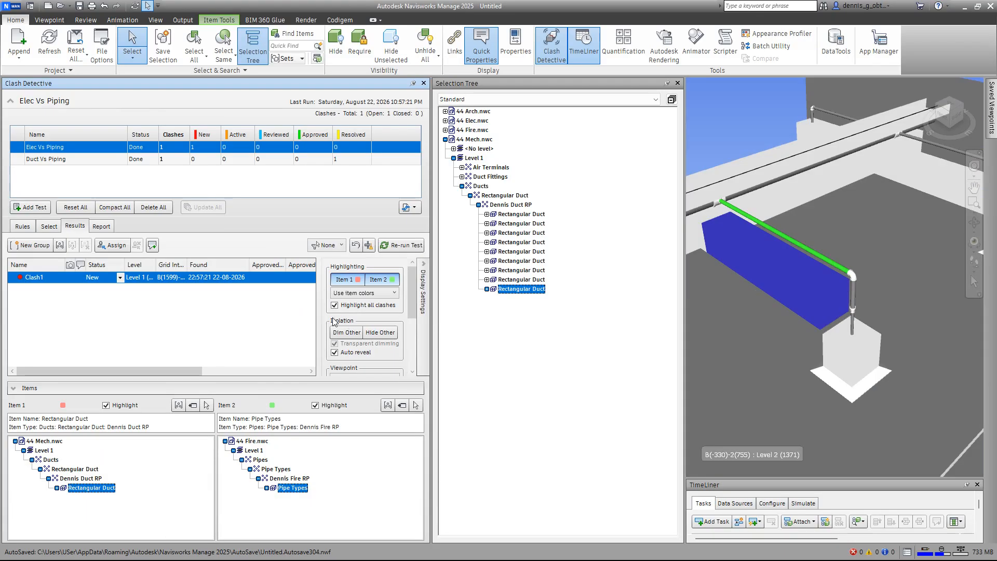
{"action": "middle_click_drag", "start_coordinate": [741, 307], "coordinate": [746, 310], "text": "shift"}
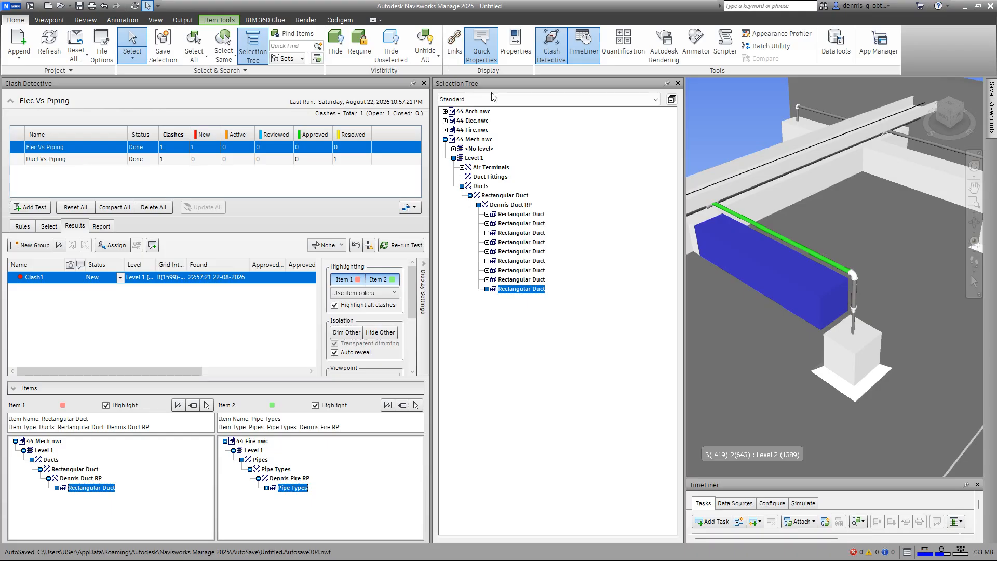
{"action": "scroll", "coordinate": [808, 292], "scroll_direction": "up", "scroll_amount": 1}
{"action": "mouse_move", "coordinate": [809, 292]}
{"action": "middle_mouse_down"}
{"action": "mouse_move", "coordinate": [875, 264]}
{"action": "mouse_move", "coordinate": [864, 264]}
{"action": "mouse_move", "coordinate": [862, 251]}
{"action": "mouse_move", "coordinate": [819, 279]}
{"action": "middle_mouse_up"}
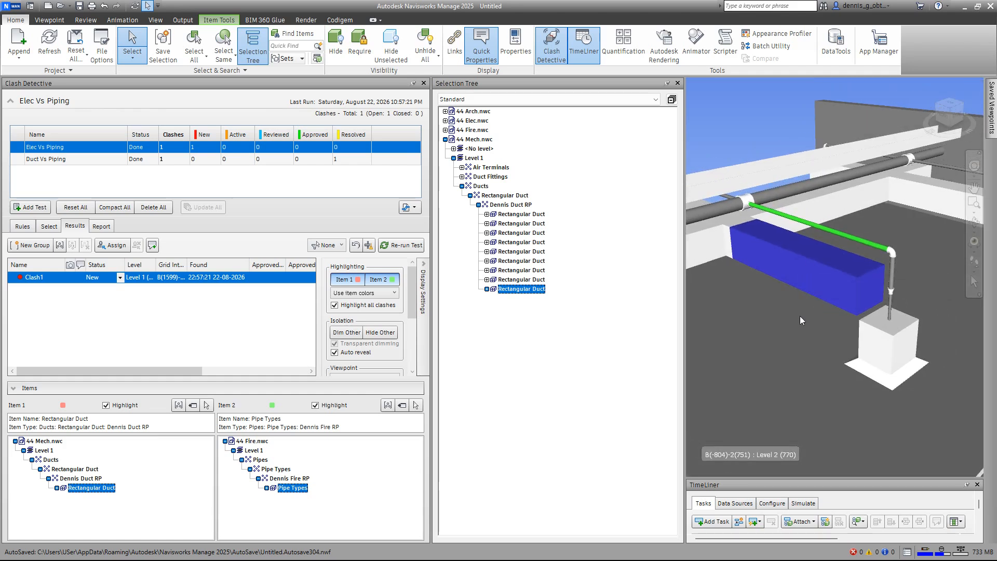
{"action": "scroll", "coordinate": [842, 253], "scroll_direction": "up", "scroll_amount": 2}
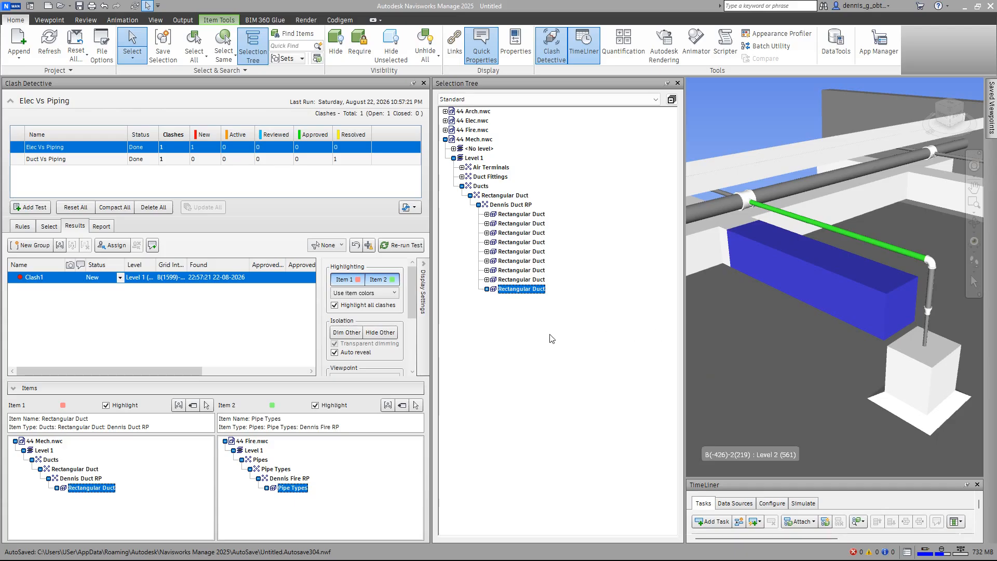
Use SwitchBack on the clashing rectangular duct to open it in the Revit mechanical model, and maximize the Revit window.
{"action": "right_click", "coordinate": [821, 266]}
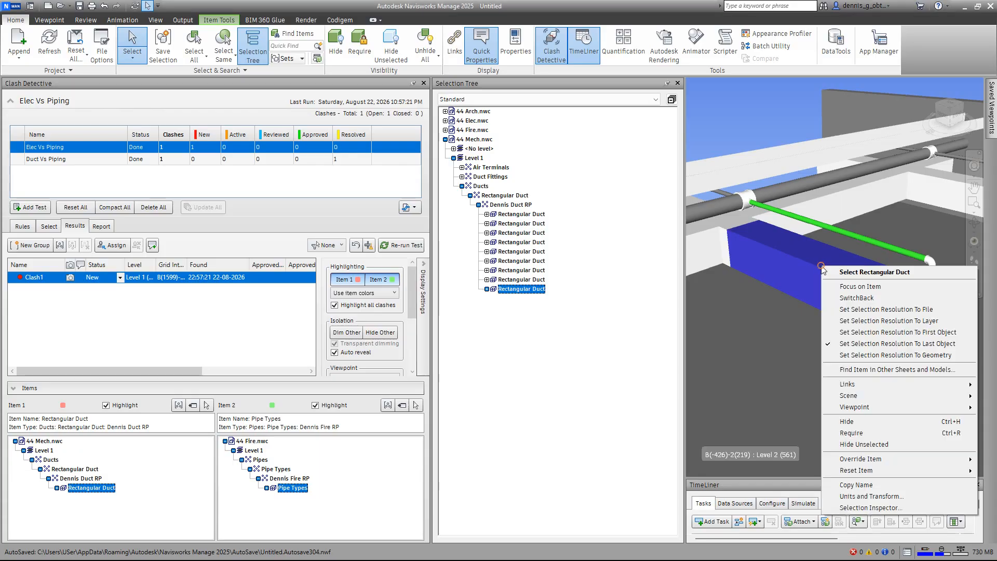
{"action": "left_click", "coordinate": [856, 297]}
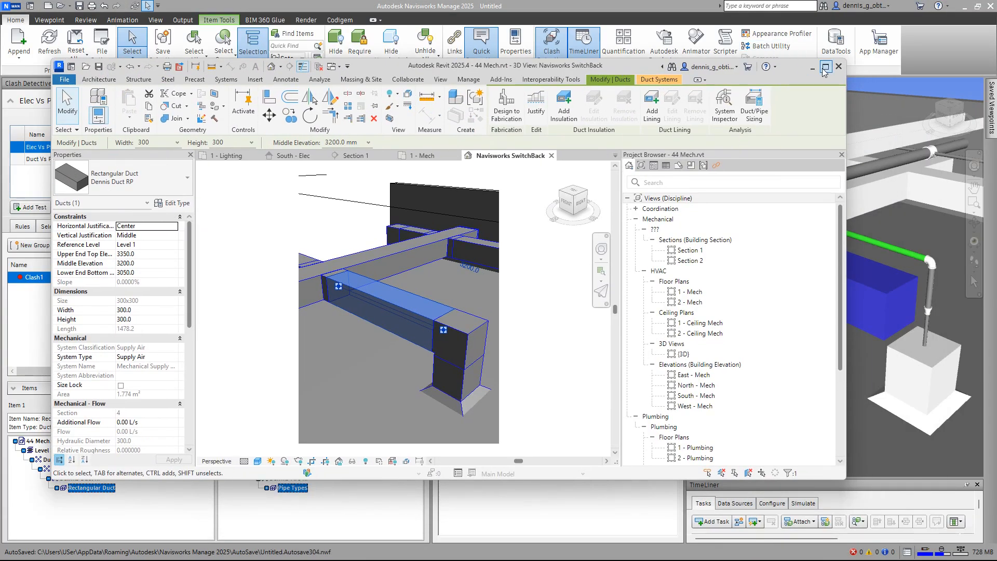
{"action": "left_click", "coordinate": [826, 67]}
{"action": "middle_click_drag", "start_coordinate": [481, 304], "coordinate": [584, 346]}
{"action": "scroll", "coordinate": [554, 299], "scroll_direction": "up", "scroll_amount": 3}
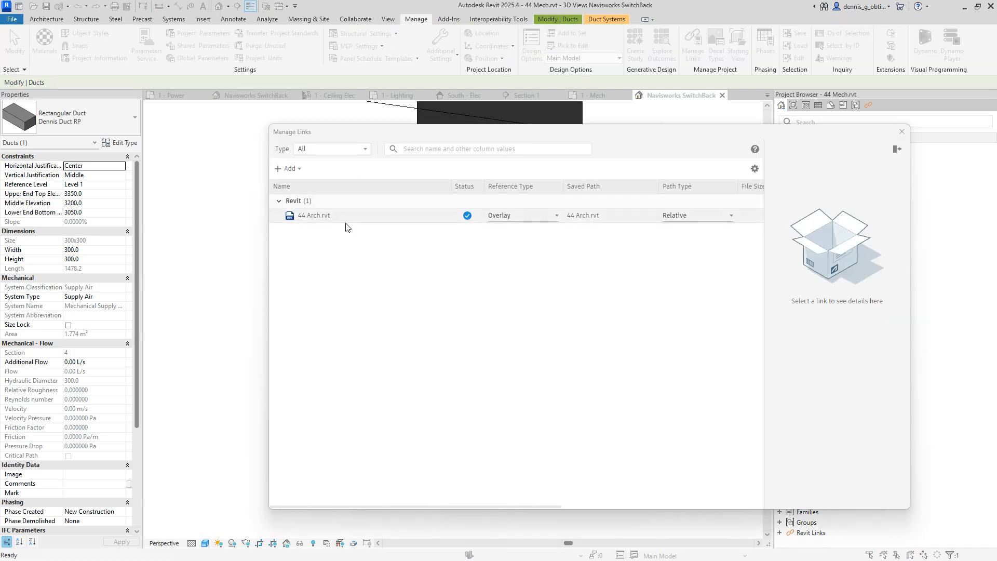
Link the Revit file 44 Fire.rvt into the mechanical model with Auto - Internal Origin to Internal Origin positioning.
{"action": "left_click", "coordinate": [288, 168]}
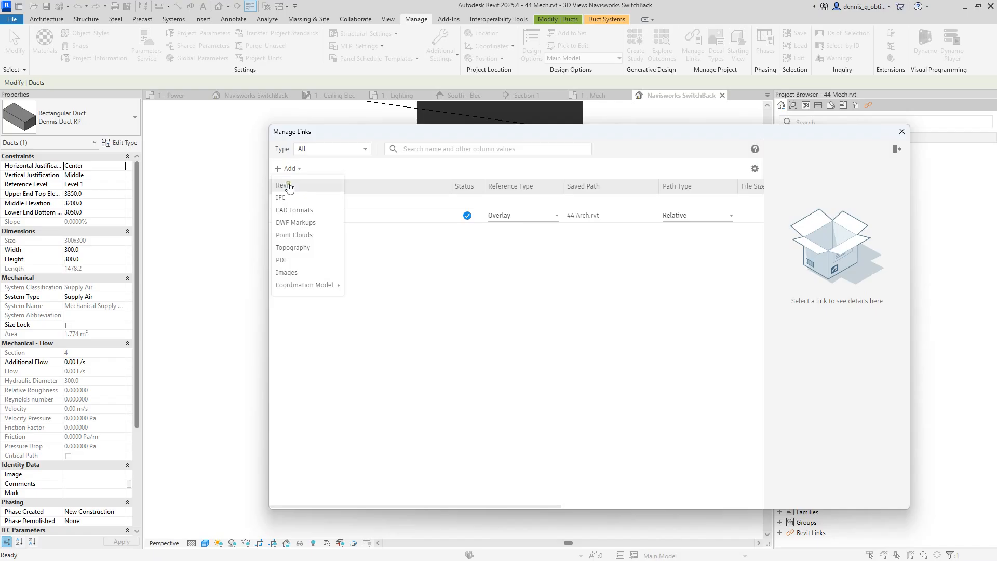
{"action": "left_click", "coordinate": [286, 185]}
{"action": "left_click", "coordinate": [528, 206]}
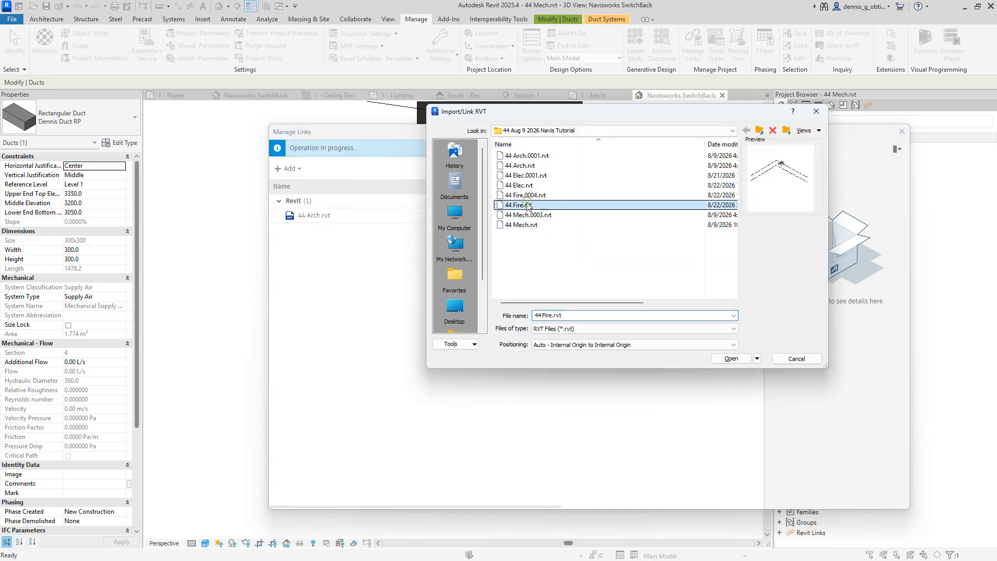
{"action": "left_click", "coordinate": [744, 358]}
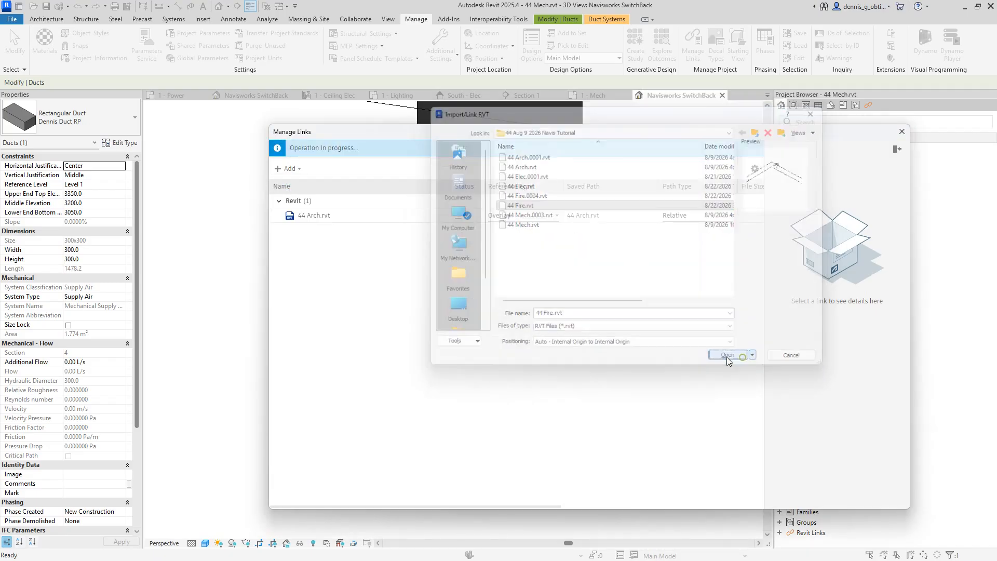
{"action": "left_click", "coordinate": [902, 132]}
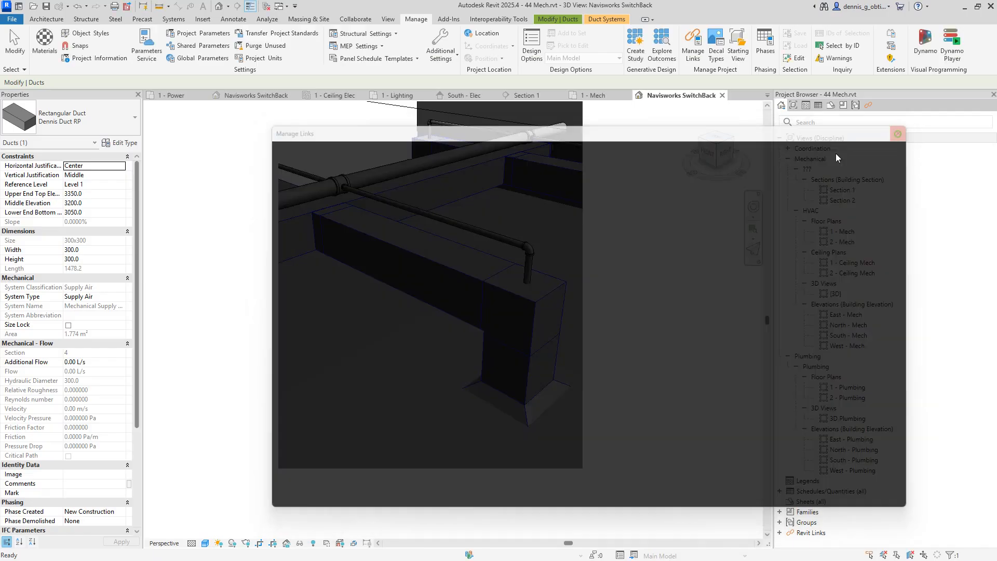
Open the 1 - Ceiling Mech plan and go to its Section 2 view showing the duct and fire pipe.
{"action": "middle_click_drag", "start_coordinate": [480, 286], "coordinate": [491, 286], "text": "shift"}
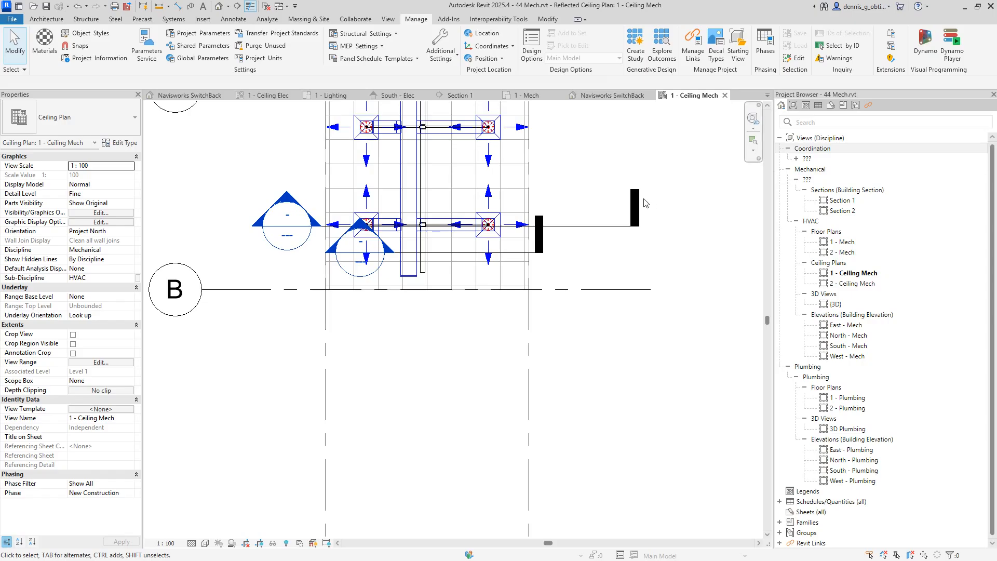
{"action": "scroll", "coordinate": [379, 211], "scroll_direction": "up", "scroll_amount": 1}
{"action": "double_click", "coordinate": [353, 236]}
{"action": "scroll", "coordinate": [415, 366], "scroll_direction": "up", "scroll_amount": 2}
{"action": "middle_click_drag", "start_coordinate": [416, 366], "coordinate": [459, 328]}
{"action": "scroll", "coordinate": [419, 347], "scroll_direction": "up", "scroll_amount": 2}
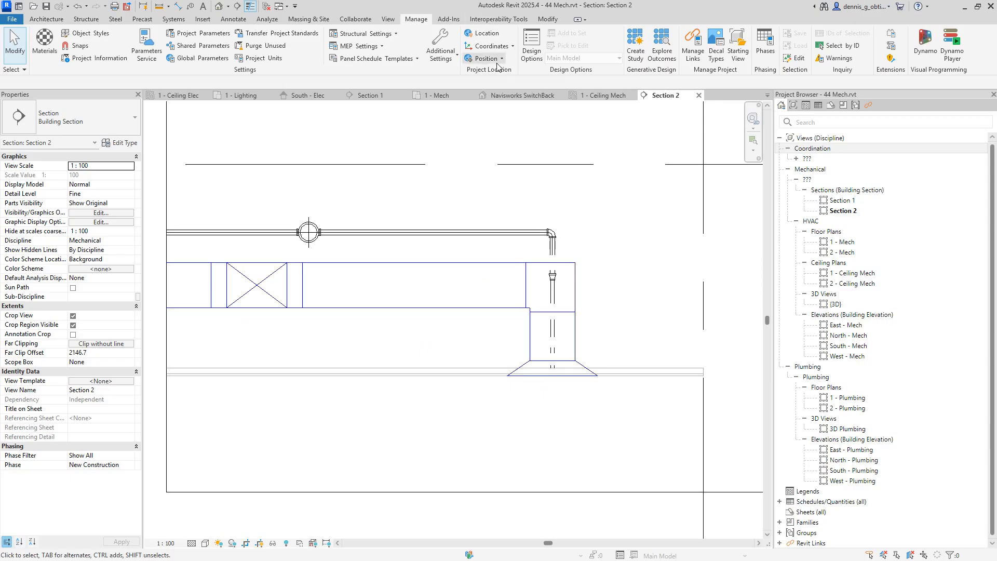
Place an aligned dimension in Section 2 between the underside of the fire pipe and the top of the duct.
{"action": "left_click", "coordinate": [551, 21]}
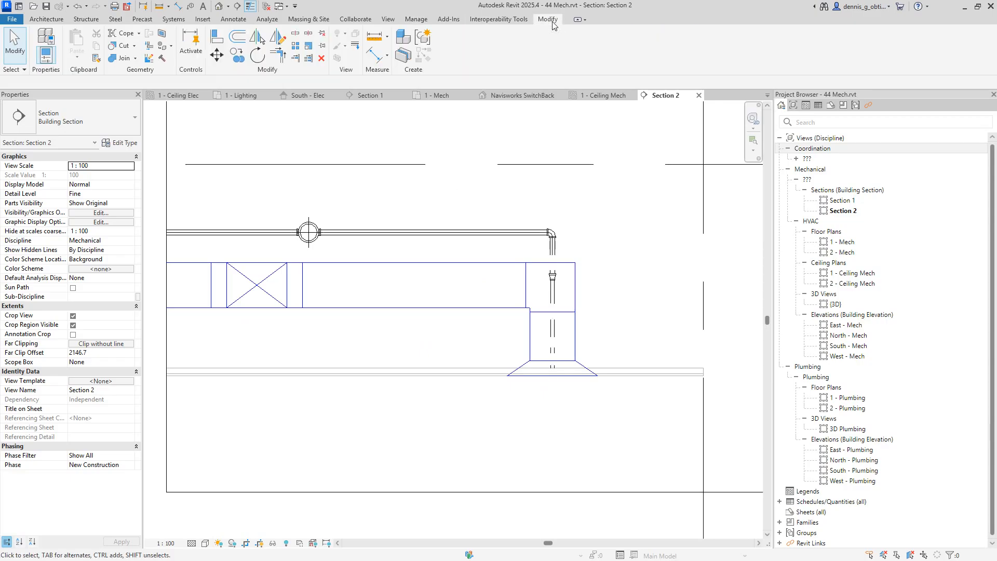
{"action": "left_click", "coordinate": [381, 61]}
{"action": "scroll", "coordinate": [426, 241], "scroll_direction": "up", "scroll_amount": 3}
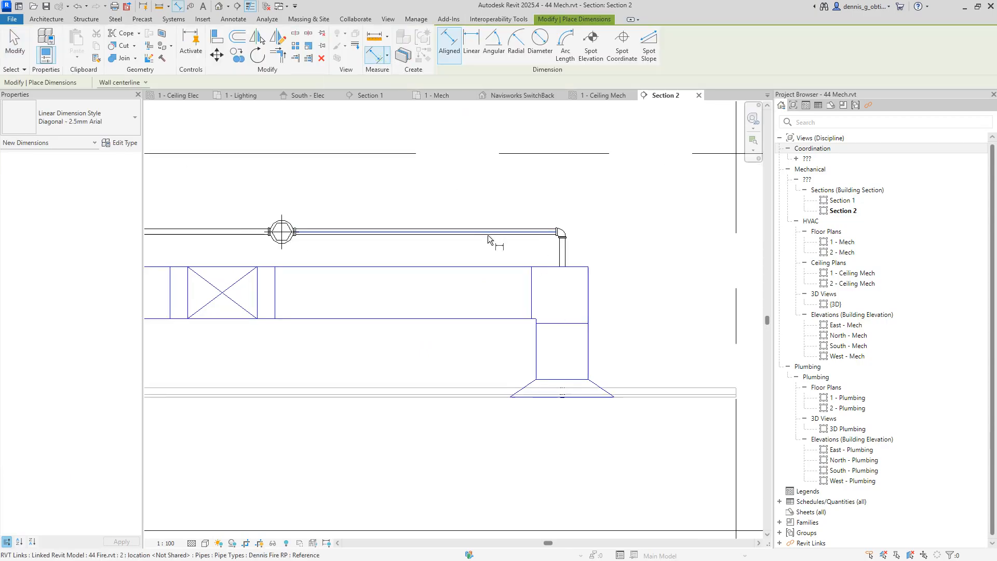
{"action": "left_click", "coordinate": [397, 236]}
{"action": "scroll", "coordinate": [405, 252], "scroll_direction": "up", "scroll_amount": 3}
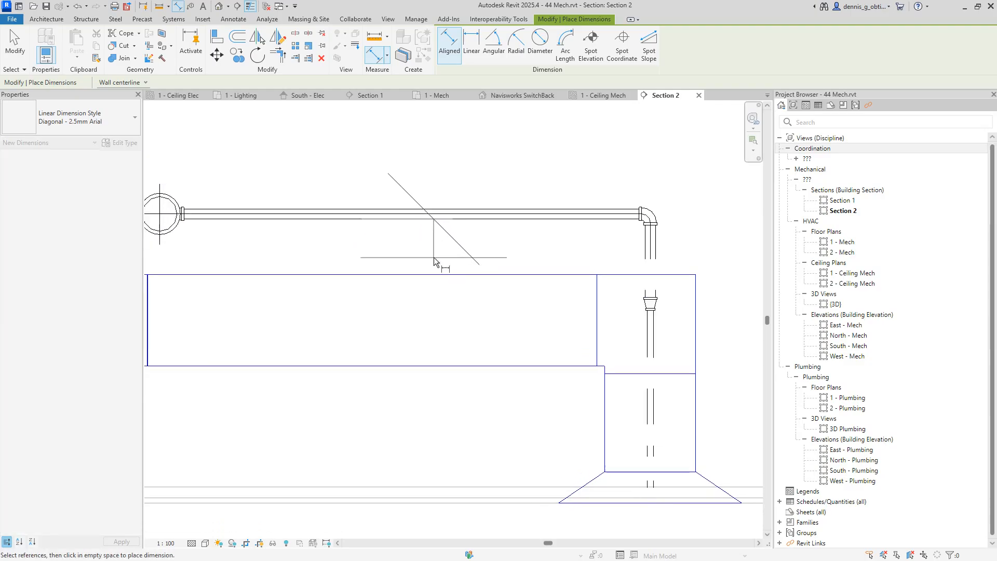
{"action": "scroll", "coordinate": [434, 259], "scroll_direction": "up", "scroll_amount": 3}
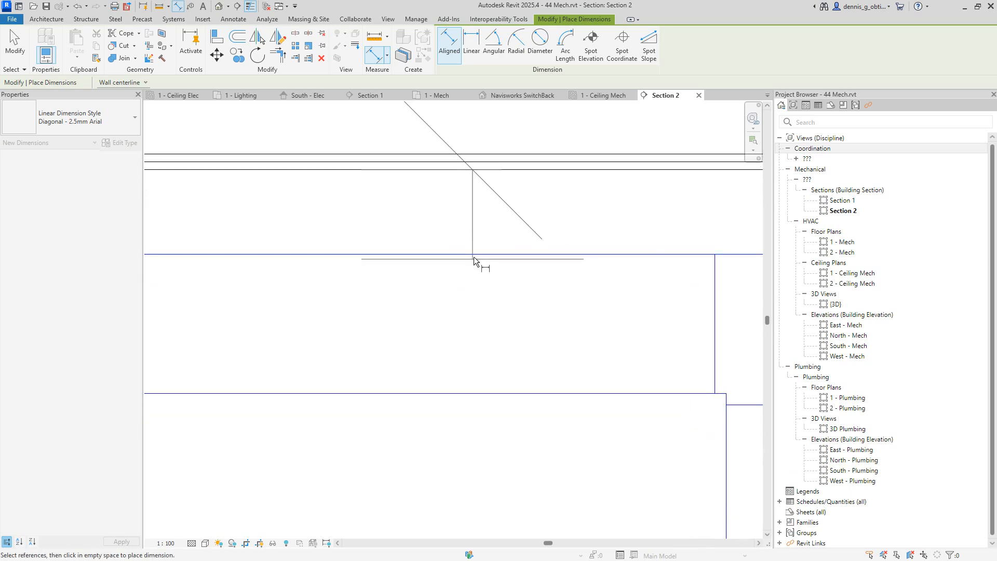
{"action": "scroll", "coordinate": [476, 253], "scroll_direction": "down", "scroll_amount": 4}
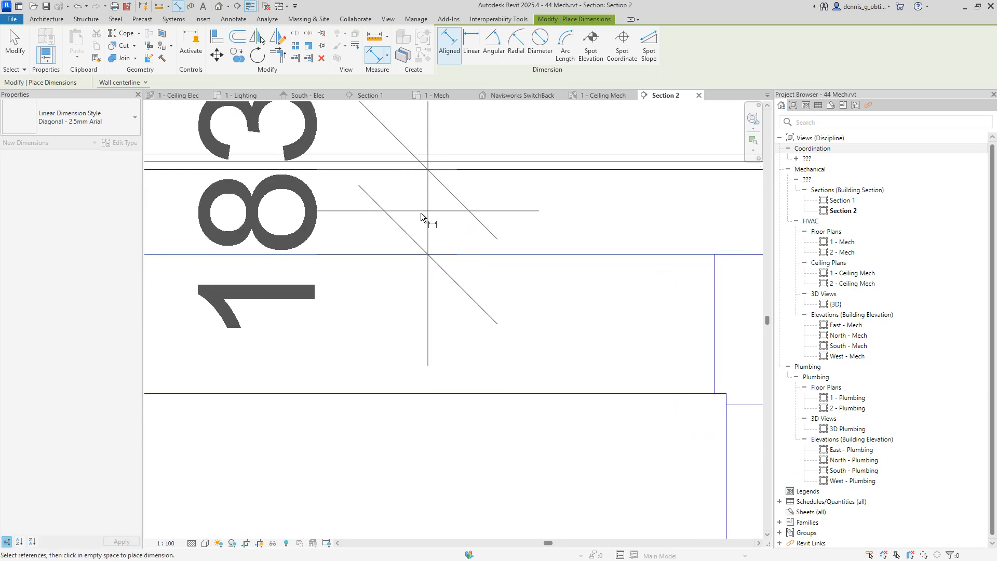
{"action": "scroll", "coordinate": [407, 223], "scroll_direction": "up", "scroll_amount": 3}
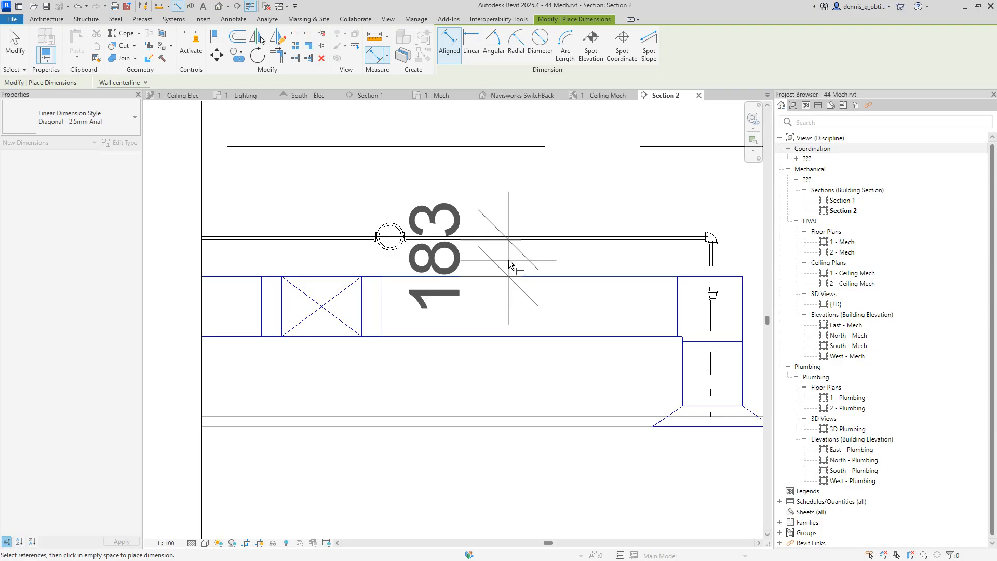
{"action": "left_click", "coordinate": [509, 261]}
{"action": "left_click", "coordinate": [515, 333]}
{"action": "scroll", "coordinate": [535, 329], "scroll_direction": "down", "scroll_amount": 2}
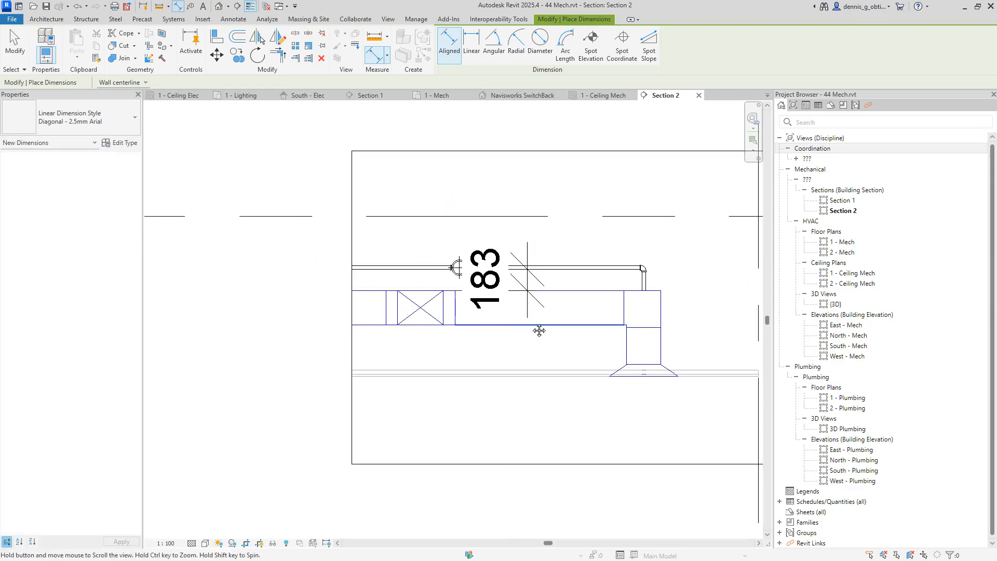
{"action": "key", "text": "Escape"}
Set the Section 2 view scale to 1:25 so the clearance dimension text is smaller.
{"action": "left_click", "coordinate": [497, 289]}
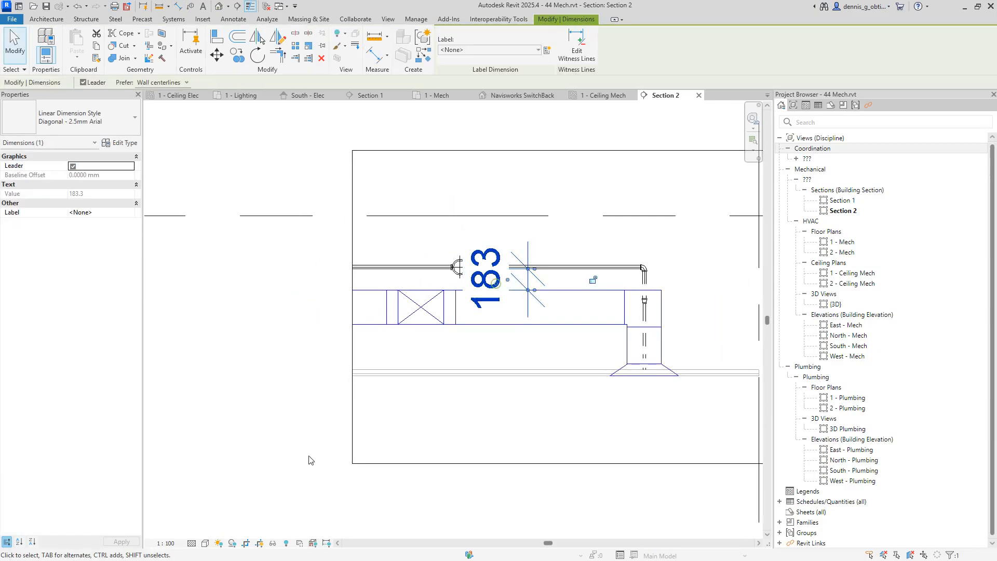
{"action": "left_click", "coordinate": [165, 543]}
{"action": "left_click", "coordinate": [172, 451]}
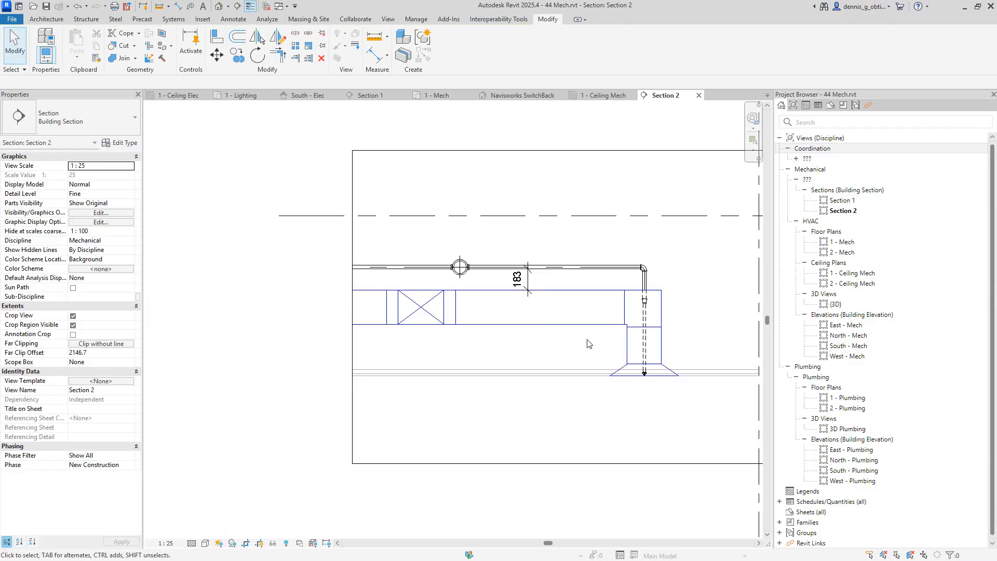
{"action": "scroll", "coordinate": [525, 315], "scroll_direction": "up", "scroll_amount": 2}
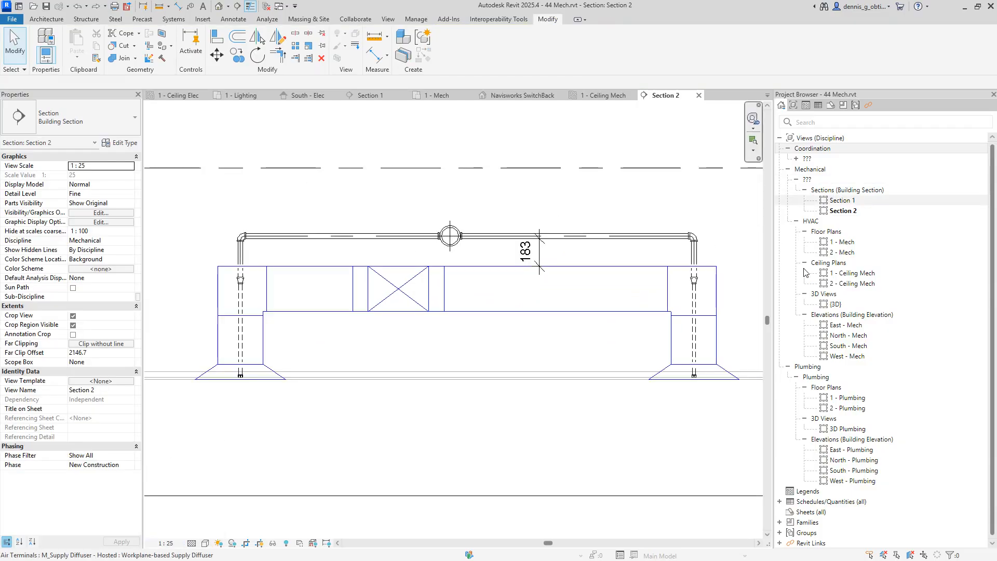
{"action": "scroll", "coordinate": [499, 264], "scroll_direction": "up", "scroll_amount": 3}
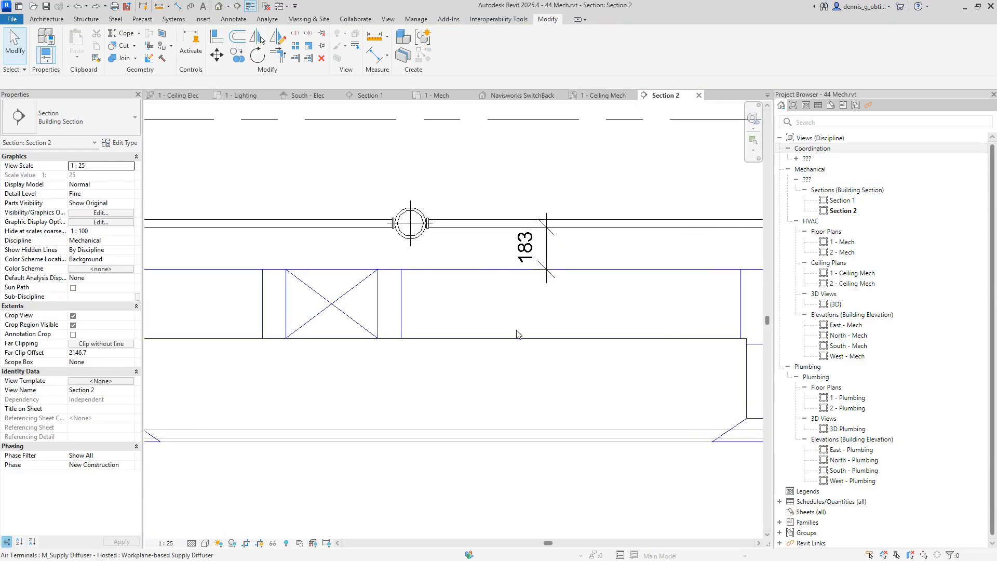
{"action": "scroll", "coordinate": [516, 332], "scroll_direction": "down", "scroll_amount": 2}
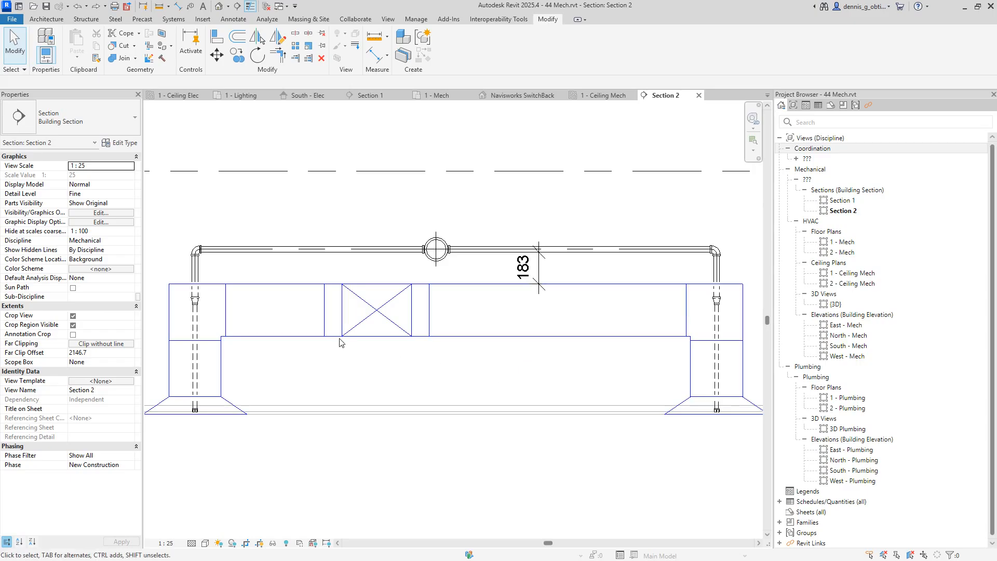
Set the middle elevation of the branch duct under the clearance dimension to 3083 mm and accept the warning.
{"action": "left_click", "coordinate": [598, 333]}
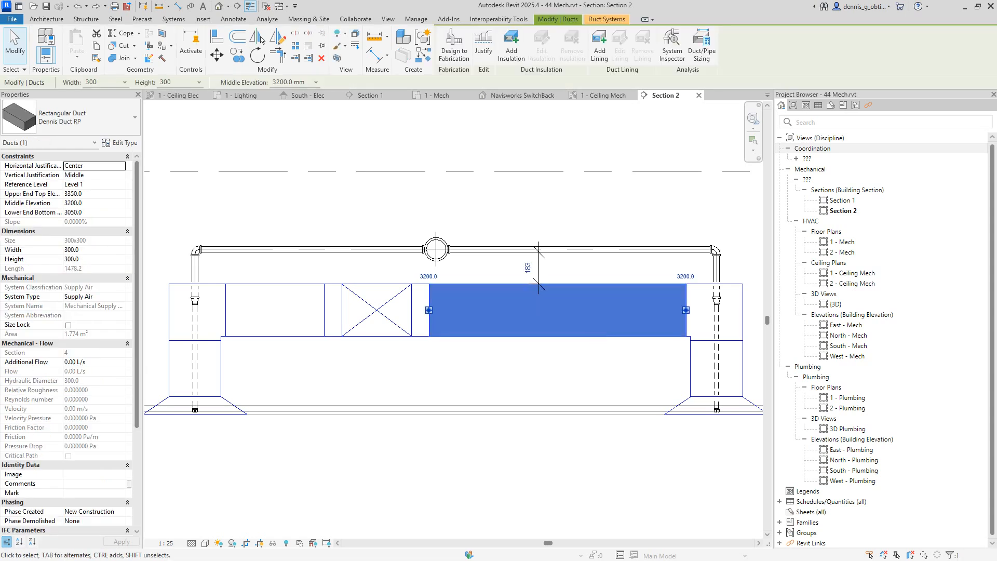
{"action": "left_click", "coordinate": [100, 202]}
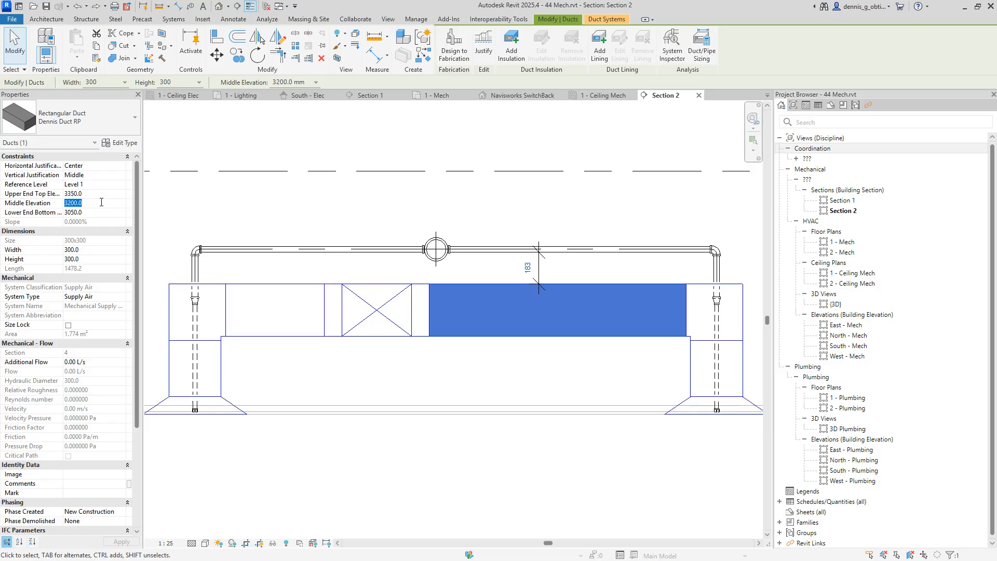
{"action": "type", "text": "3083"}
{"action": "key", "text": "Return"}
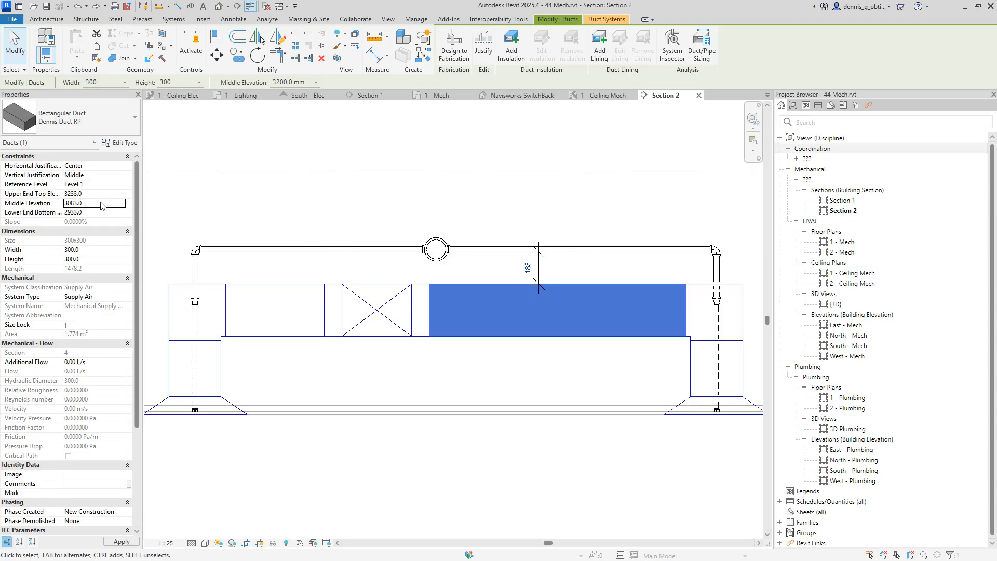
{"action": "left_click", "coordinate": [529, 321]}
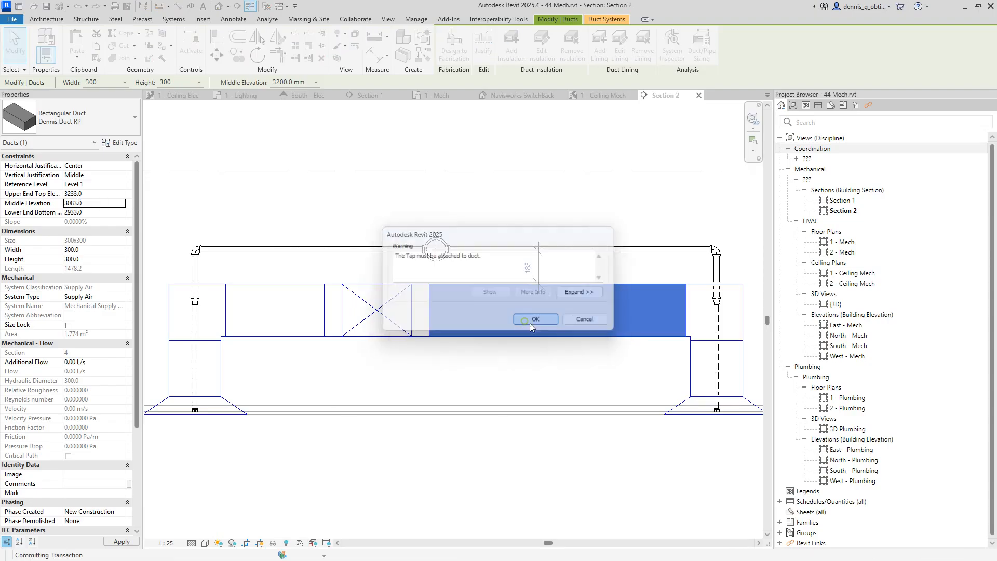
Set the middle elevation of the 400x300 main duct to 3083 mm and accept the warnings.
{"action": "left_click", "coordinate": [373, 332]}
{"action": "left_click", "coordinate": [105, 203]}
{"action": "type", "text": "3083"}
{"action": "key", "text": "Return"}
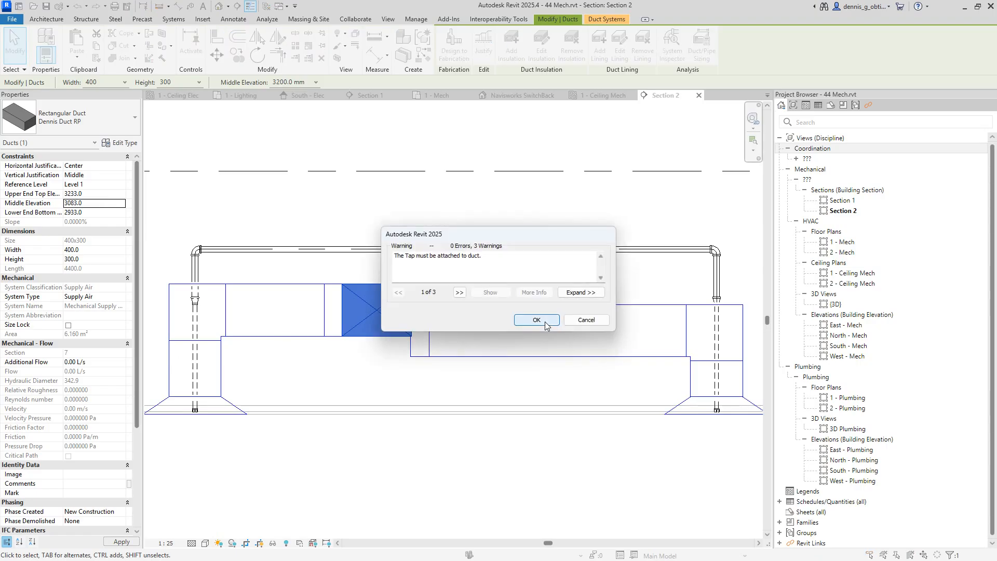
{"action": "left_click", "coordinate": [659, 318]}
Set the middle elevation of the remaining branch duct on the other side of the main duct to 3083 mm.
{"action": "left_click", "coordinate": [334, 311]}
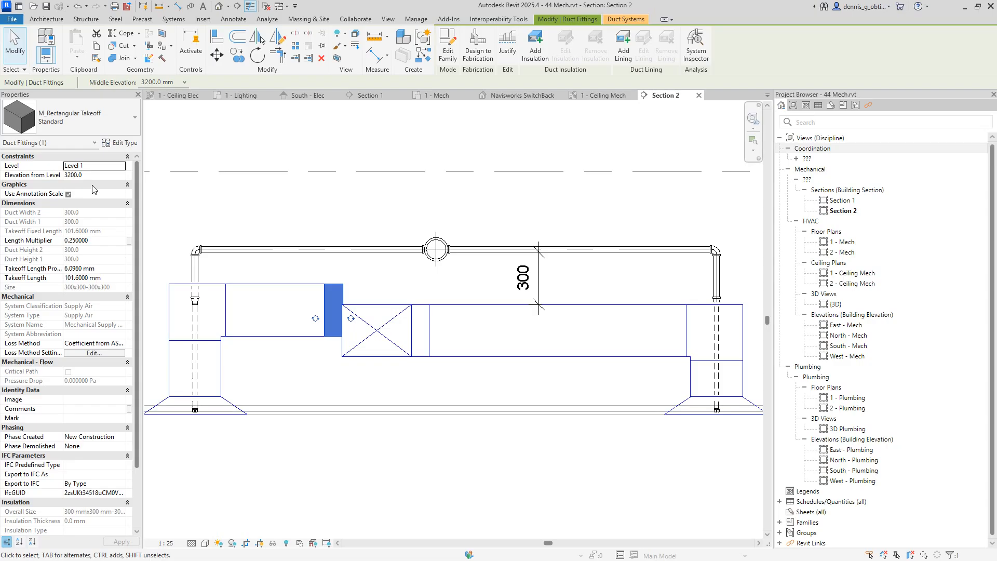
{"action": "left_click", "coordinate": [294, 379]}
{"action": "left_click", "coordinate": [279, 333]}
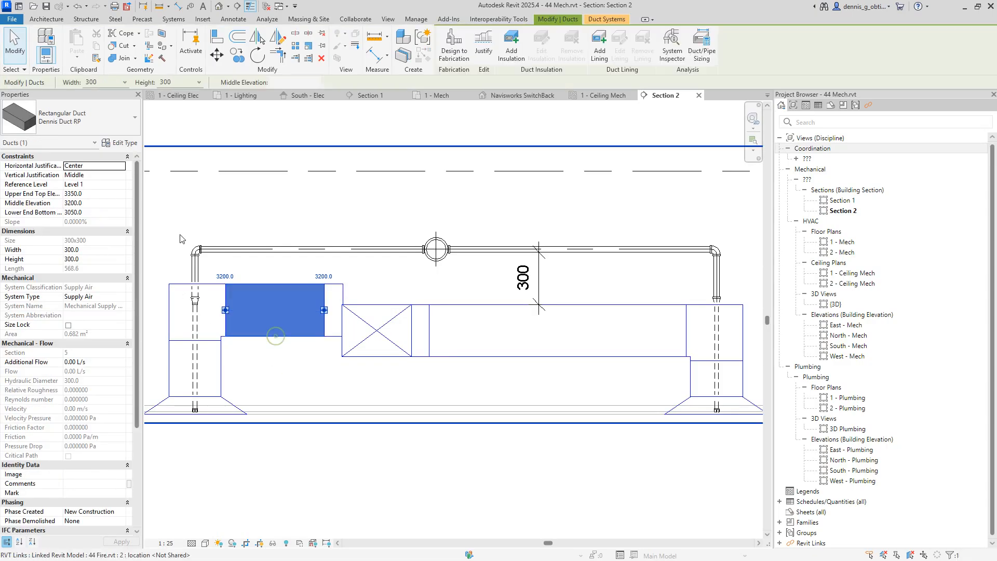
{"action": "left_click", "coordinate": [98, 204]}
{"action": "type", "text": "308"}
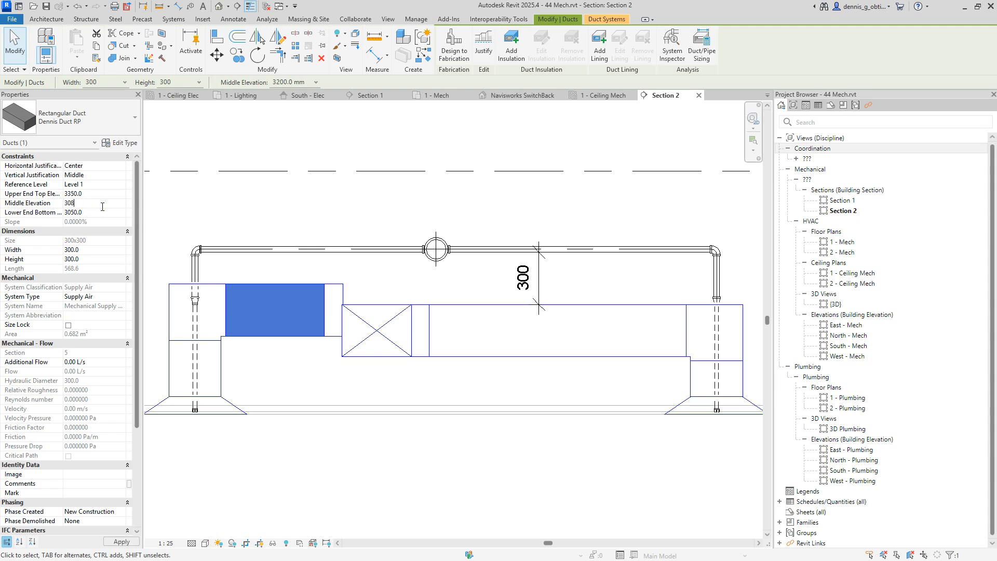
{"action": "type", "text": "3"}
{"action": "left_click", "coordinate": [369, 391]}
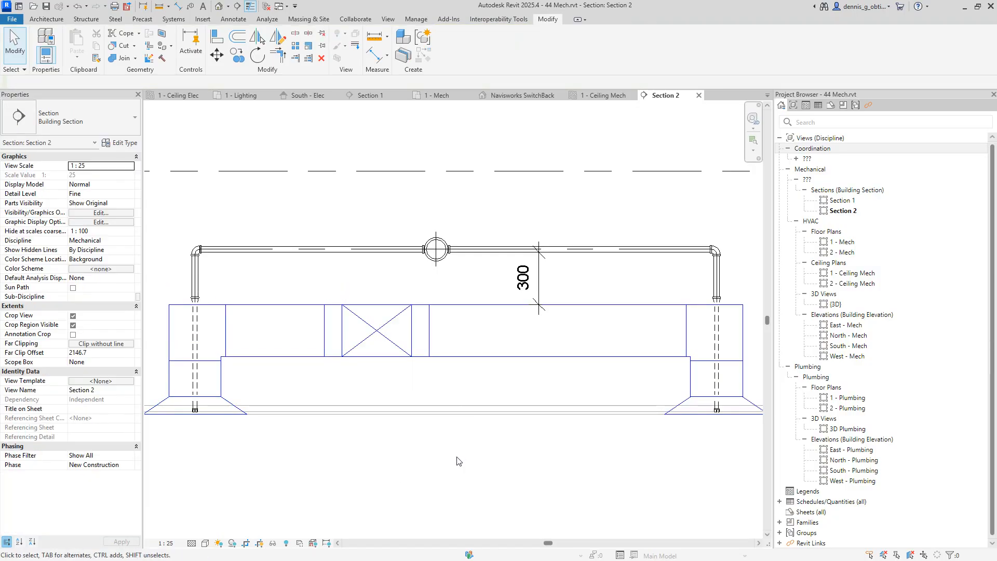
Review the lowered ducts in the 3D view, then return through 1 - Ceiling Mech to check the clearance in Section 2.
{"action": "left_click", "coordinate": [218, 6]}
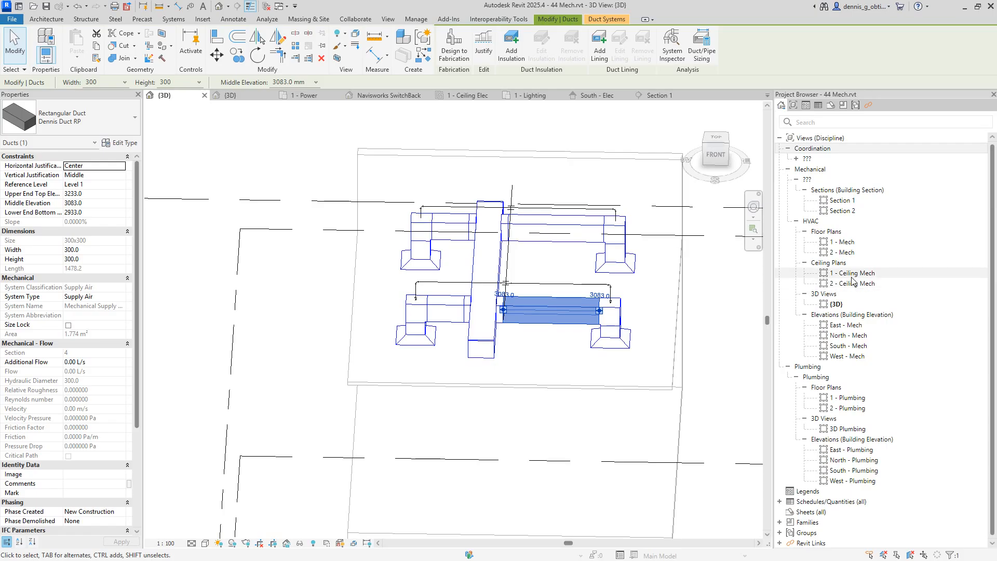
{"action": "double_click", "coordinate": [847, 273]}
{"action": "left_click", "coordinate": [324, 236]}
{"action": "double_click", "coordinate": [324, 236]}
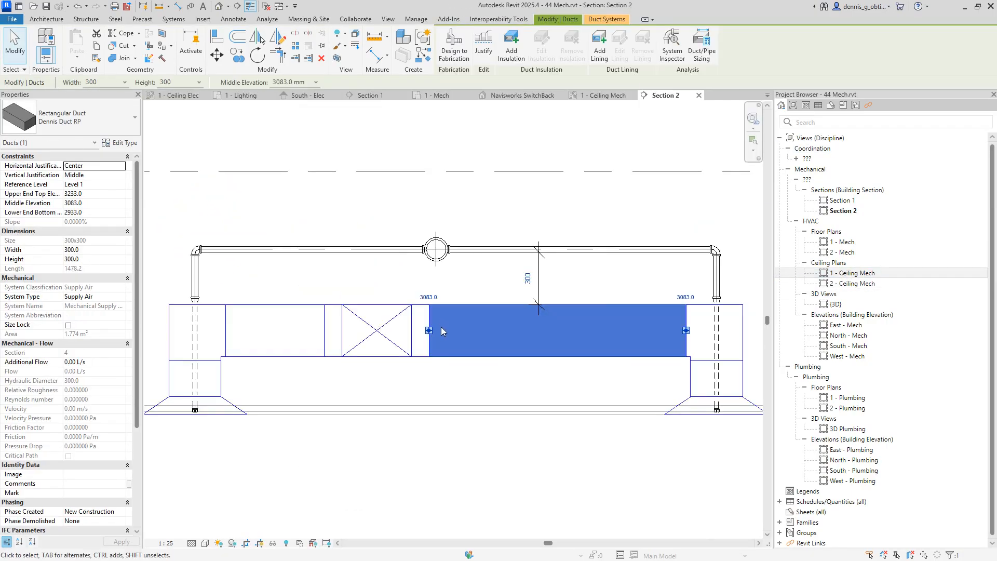
{"action": "scroll", "coordinate": [540, 301], "scroll_direction": "down", "scroll_amount": 2}
{"action": "middle_click_drag", "start_coordinate": [546, 310], "coordinate": [532, 307]}
{"action": "left_click", "coordinate": [525, 343]}
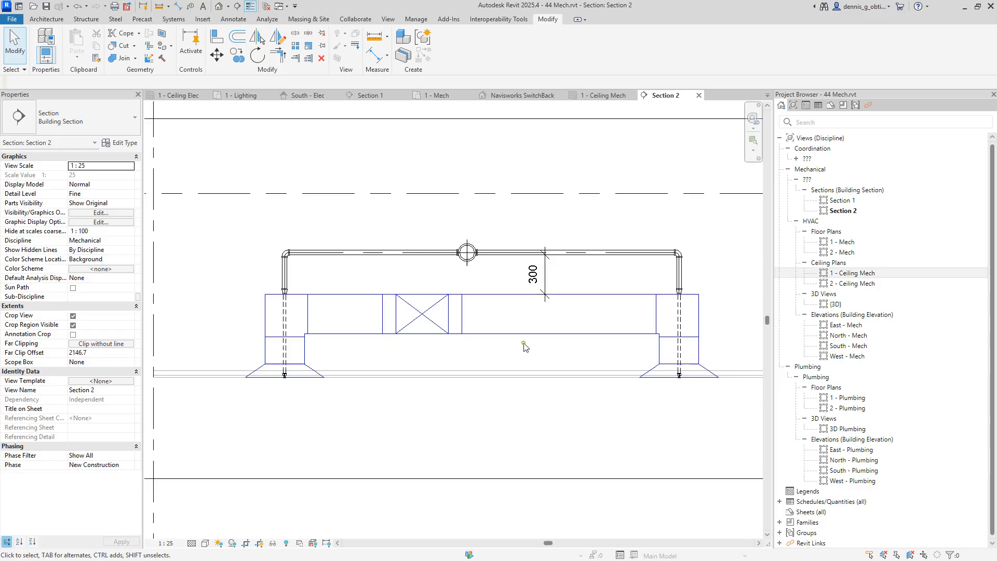
{"action": "scroll", "coordinate": [538, 341], "scroll_direction": "up", "scroll_amount": 1}
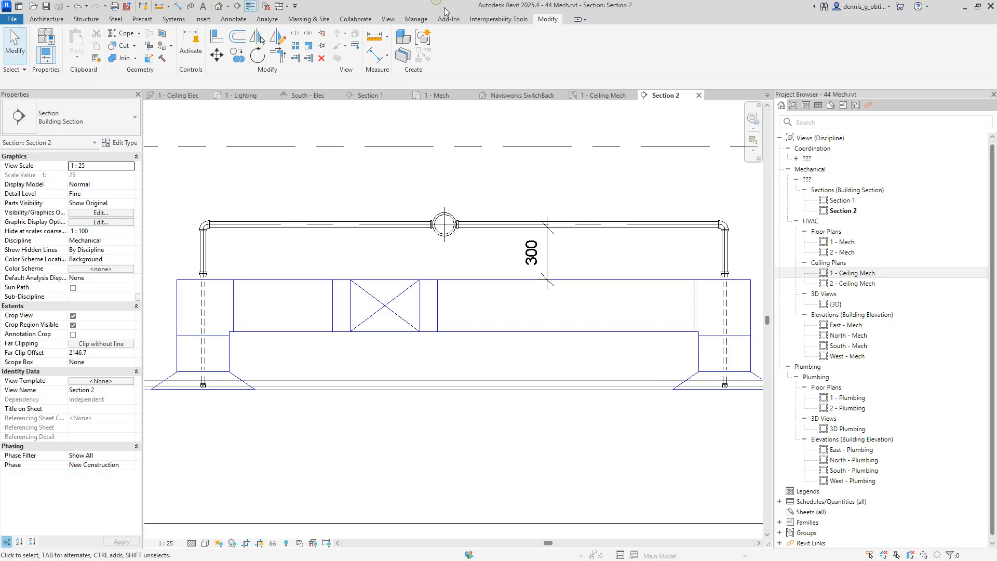
Switch to Navisworks, save the clash project as Untitled.nwf over the existing file, and start a new empty file.
{"action": "left_click", "coordinate": [977, 8]}
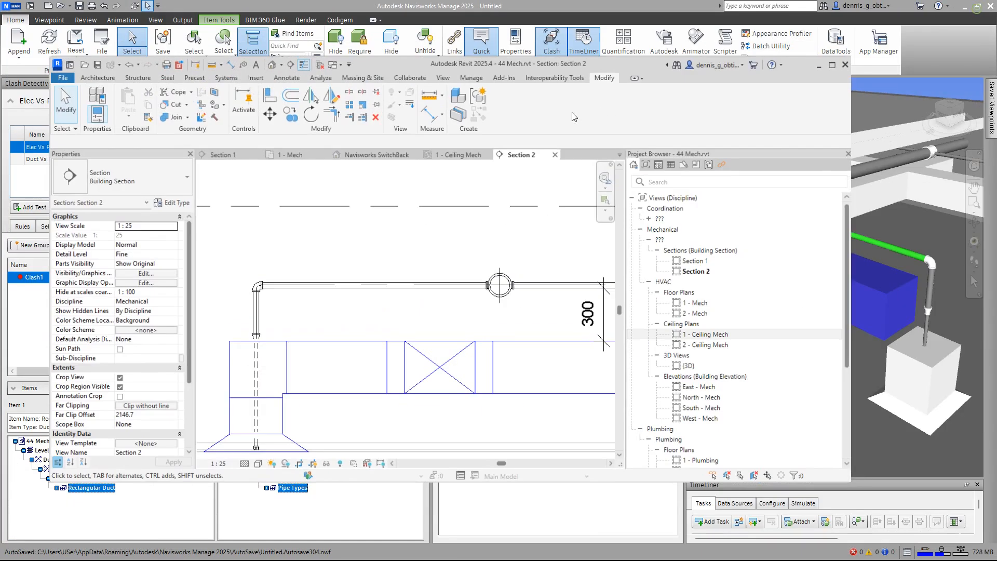
{"action": "left_click_drag", "start_coordinate": [606, 67], "coordinate": [996, 78]}
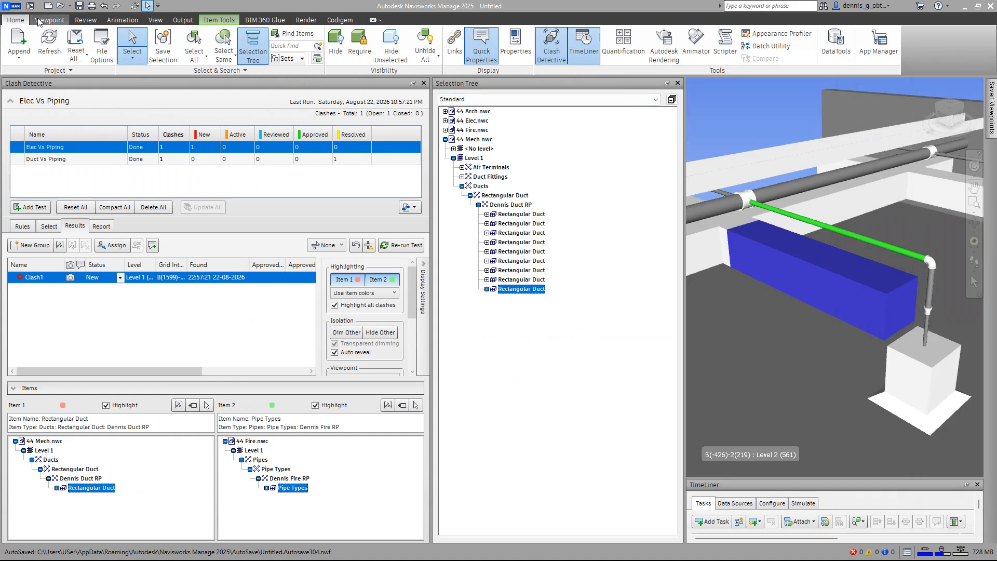
{"action": "left_click", "coordinate": [12, 6]}
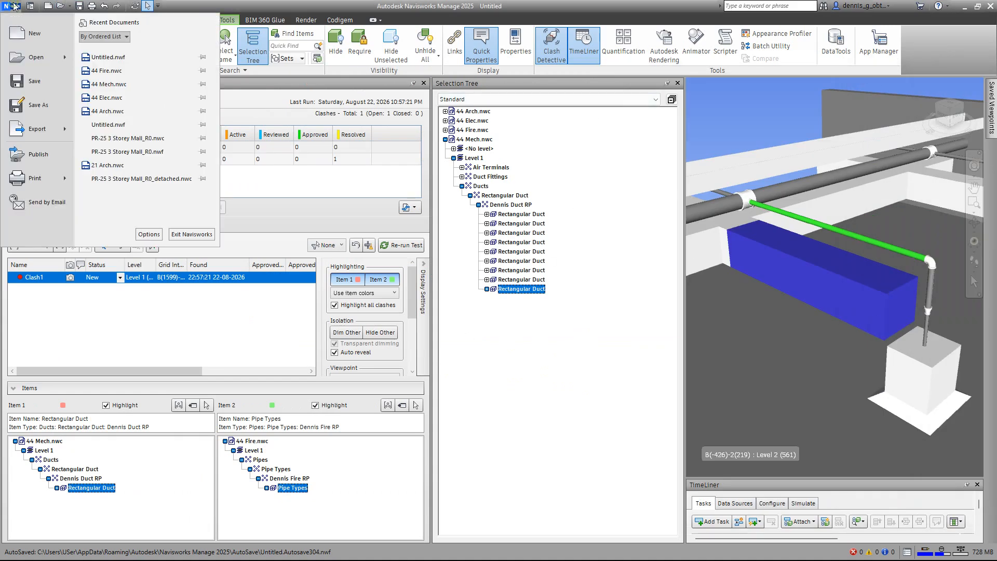
{"action": "left_click", "coordinate": [32, 83]}
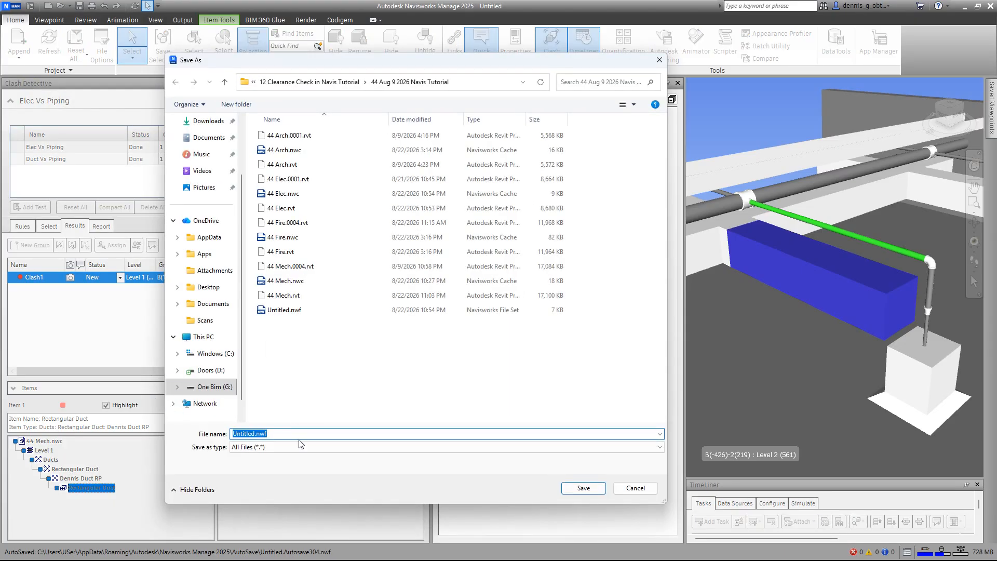
{"action": "left_click", "coordinate": [581, 487]}
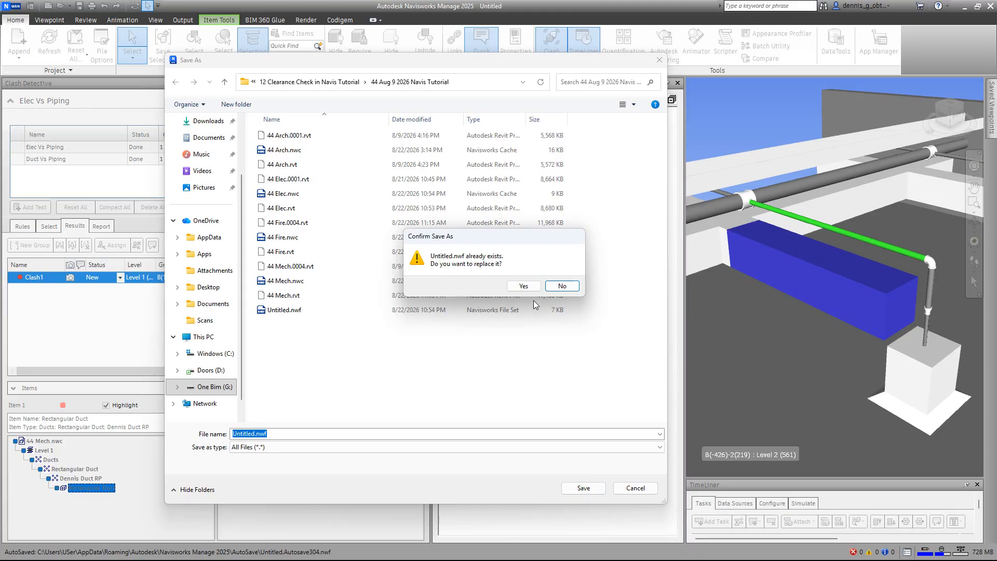
{"action": "left_click", "coordinate": [523, 286]}
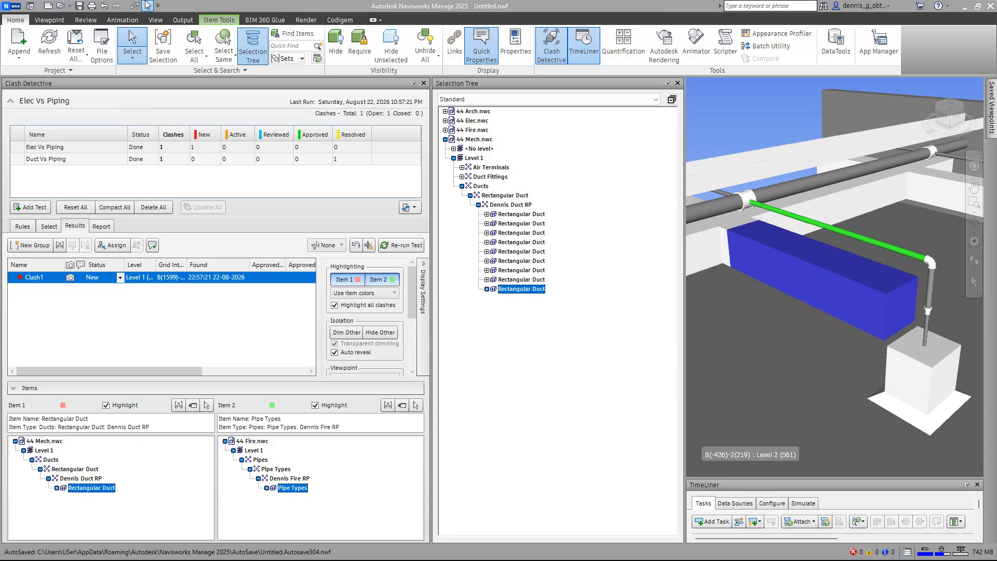
{"action": "left_click", "coordinate": [17, 7]}
{"action": "left_click", "coordinate": [39, 33]}
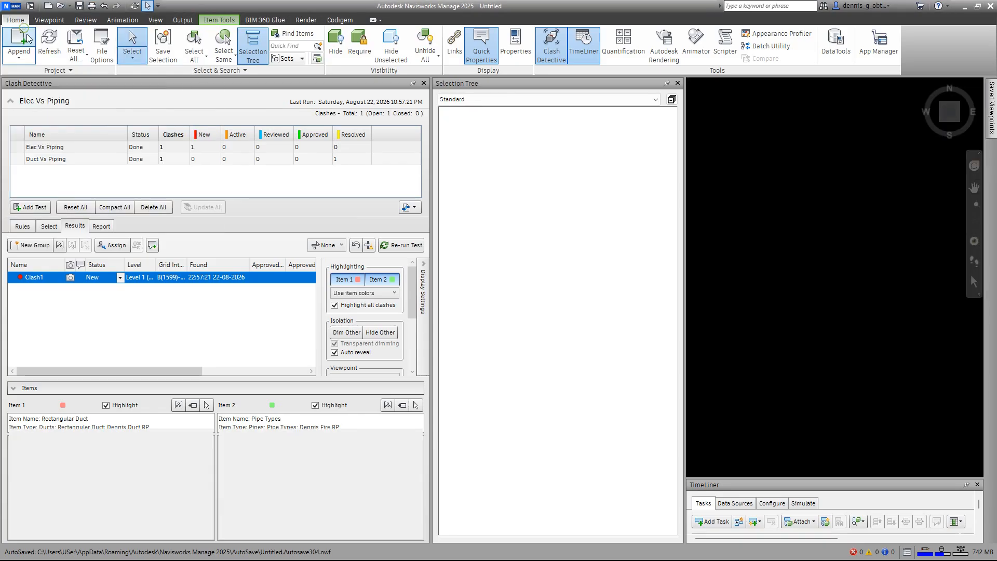
{"action": "left_click", "coordinate": [19, 43]}
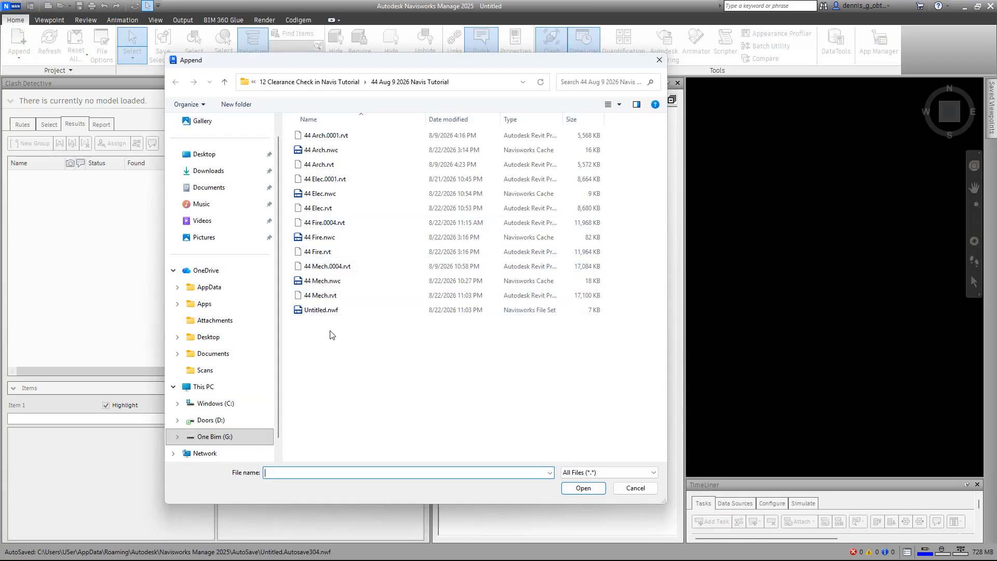
{"action": "left_click", "coordinate": [333, 310]}
{"action": "left_click", "coordinate": [583, 491]}
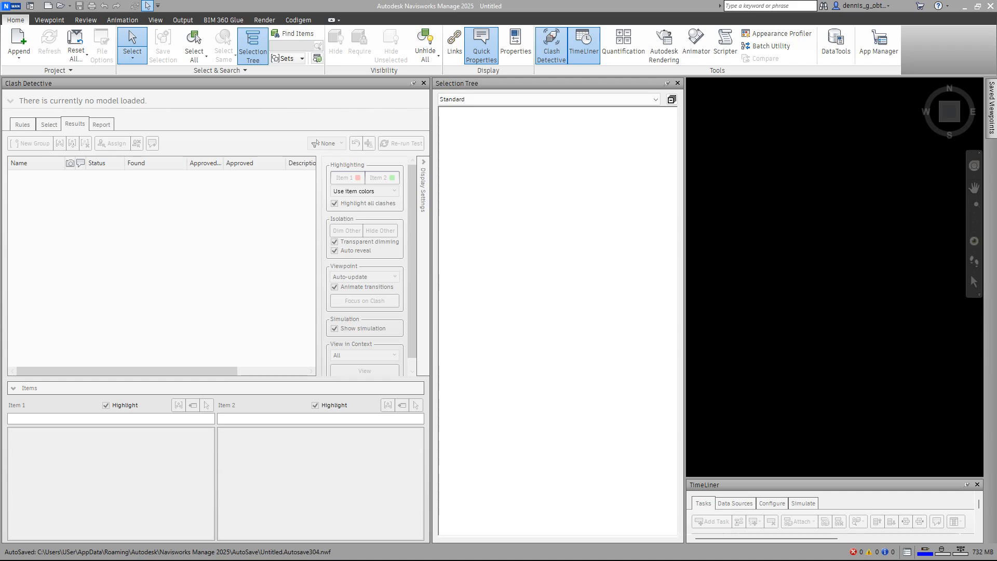
Switch to Revit, open the default 3D view of the 44 Mech model, and set its detail level to Fine.
{"action": "left_click_drag", "start_coordinate": [996, 125], "coordinate": [686, 72]}
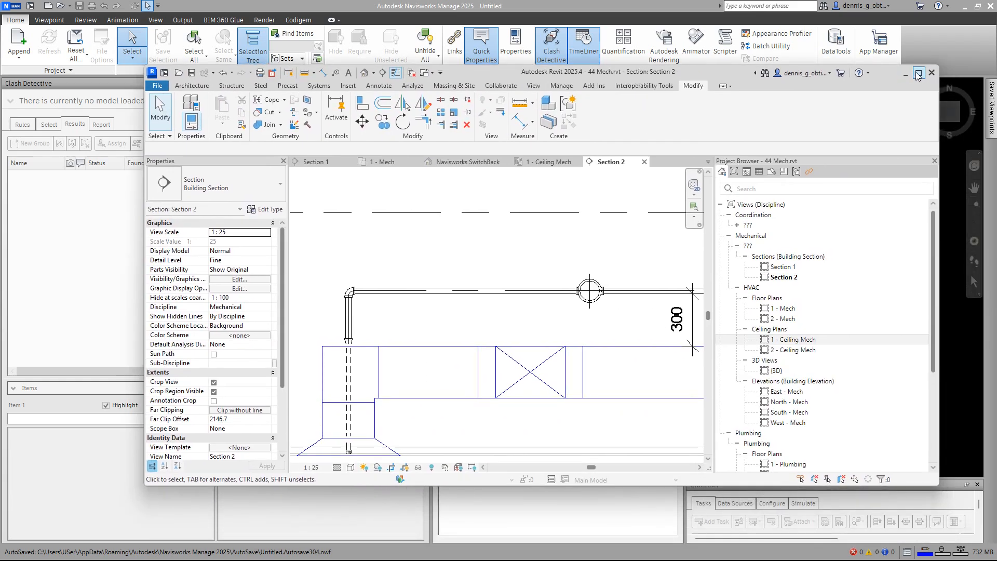
{"action": "left_click", "coordinate": [918, 73]}
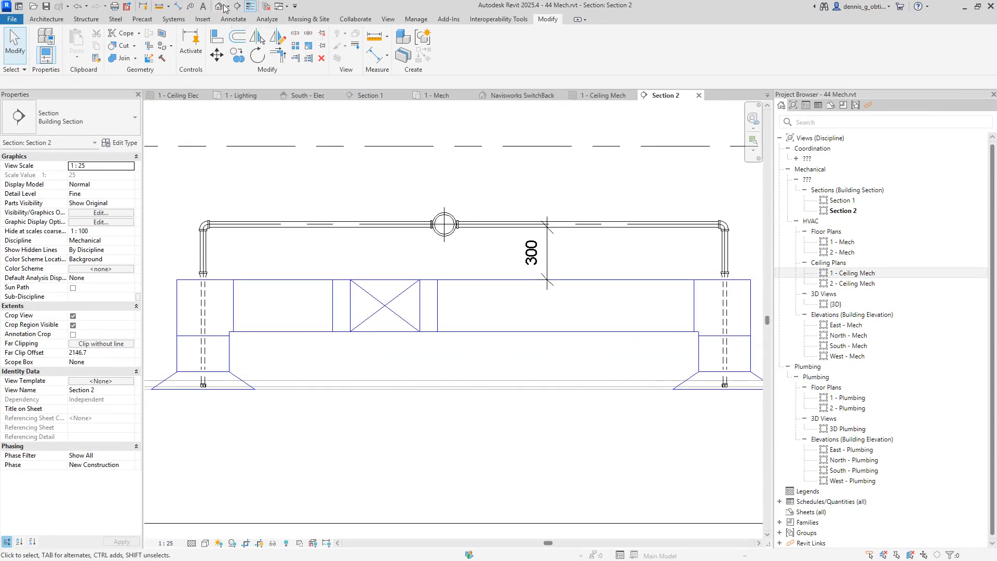
{"action": "left_click", "coordinate": [220, 6]}
{"action": "middle_click_drag", "start_coordinate": [519, 312], "coordinate": [425, 318], "text": "shift"}
{"action": "middle_click_drag", "start_coordinate": [473, 355], "coordinate": [445, 379]}
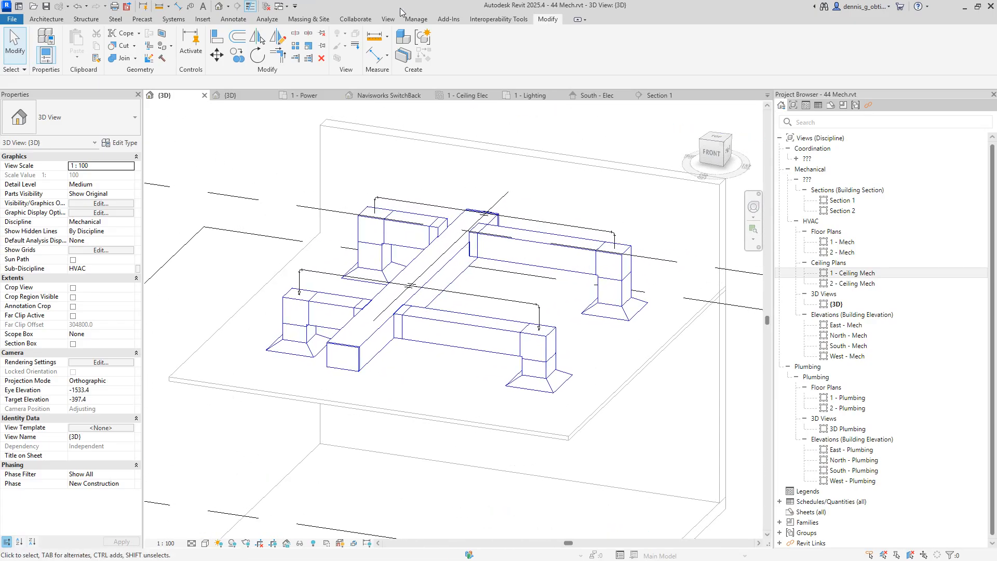
{"action": "left_click", "coordinate": [191, 544]}
{"action": "left_click", "coordinate": [205, 534]}
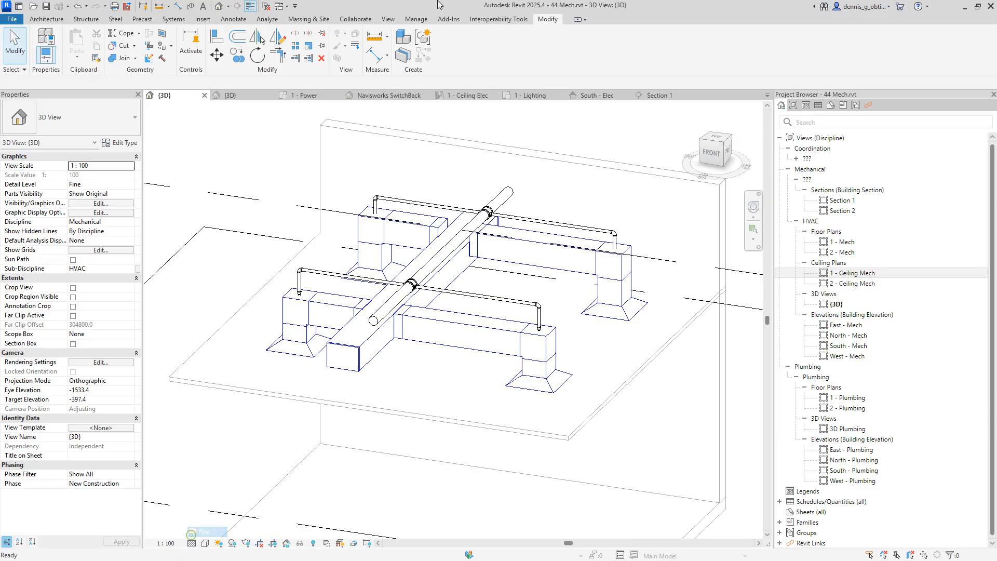
Export the 3D view with the Navisworks 2025 add-in as 44 Mech.nwc, replacing the existing cache file.
{"action": "left_click", "coordinate": [449, 19]}
{"action": "left_click", "coordinate": [46, 49]}
{"action": "left_click", "coordinate": [60, 71]}
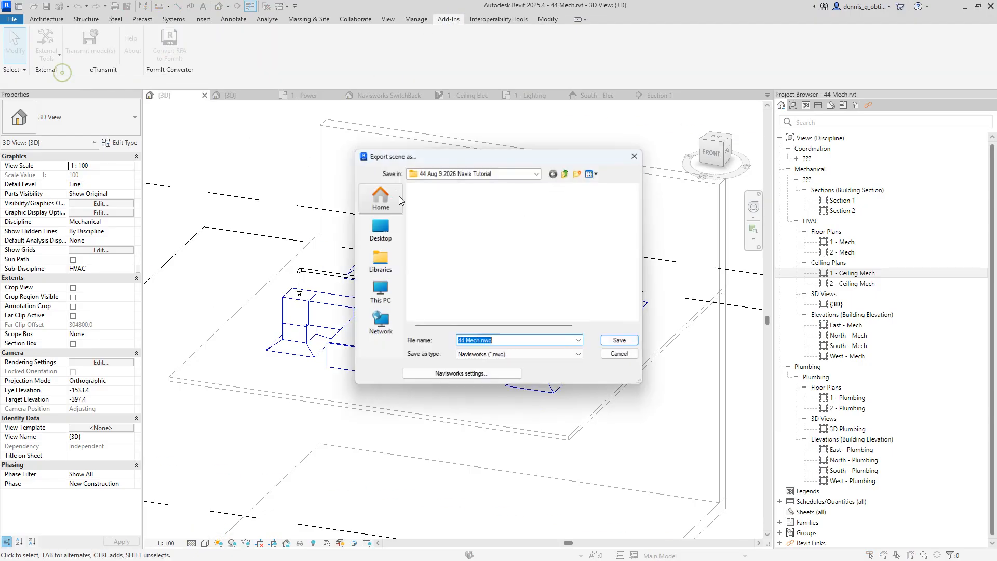
{"action": "left_click", "coordinate": [629, 342]}
{"action": "left_click", "coordinate": [522, 285]}
Activate Navisworks SwitchBack 2025 for the 44 Mech model.
{"action": "left_click", "coordinate": [46, 50]}
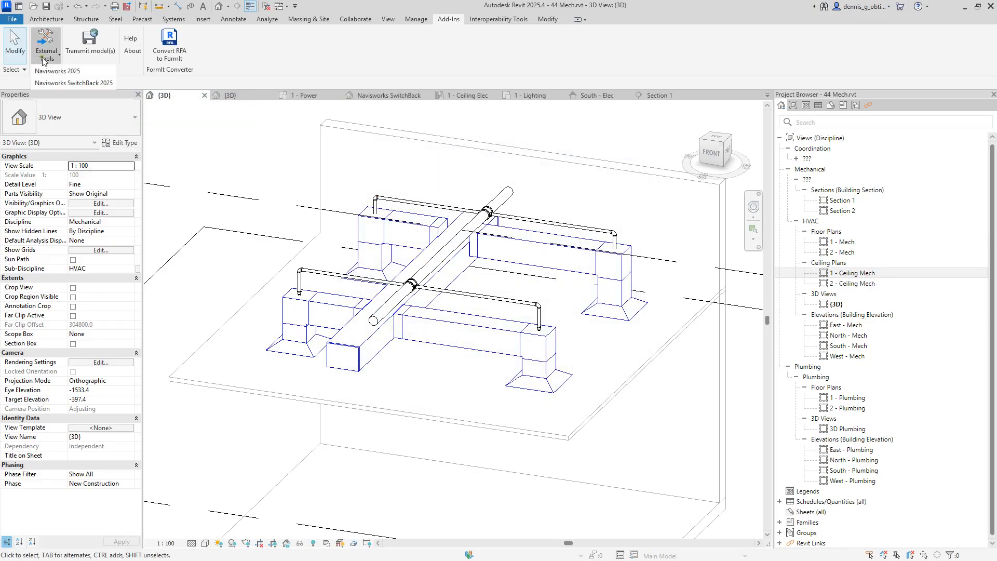
{"action": "left_click", "coordinate": [67, 84]}
{"action": "middle_click_drag", "start_coordinate": [539, 293], "coordinate": [525, 310], "text": "shift"}
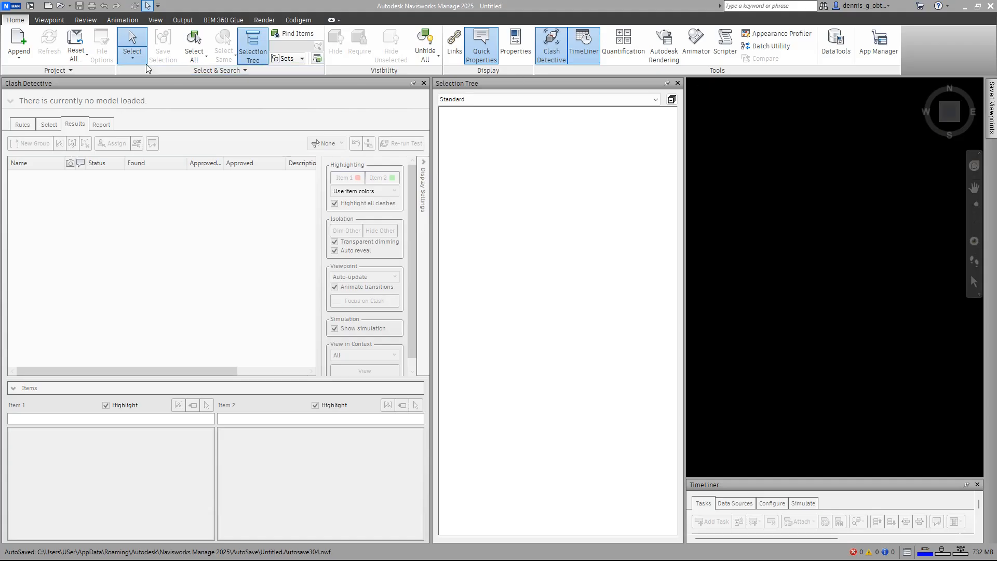
Switch to Navisworks, append Untitled.nwf to the empty scene, and update all the clash tests.
{"action": "left_click", "coordinate": [23, 38]}
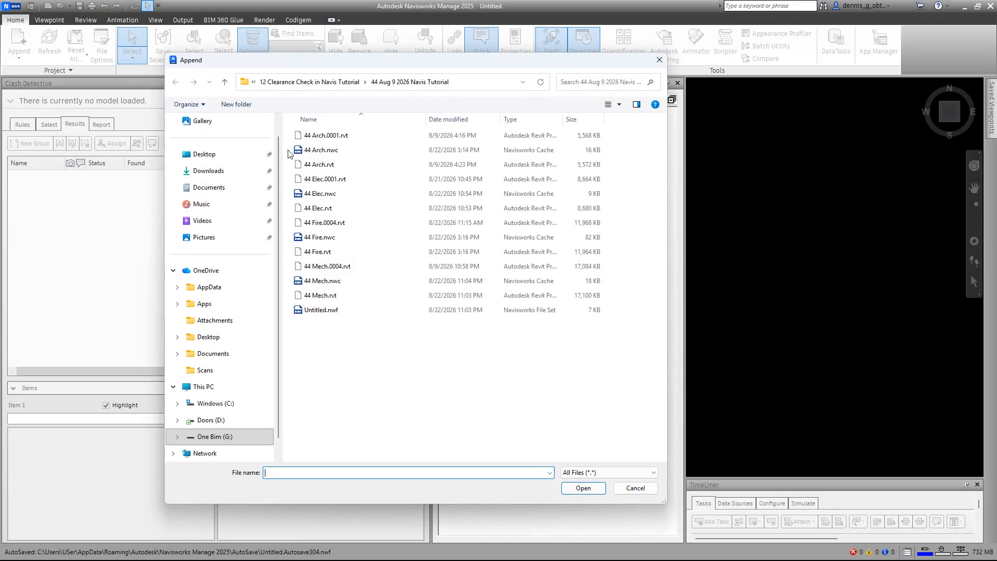
{"action": "left_click", "coordinate": [331, 310]}
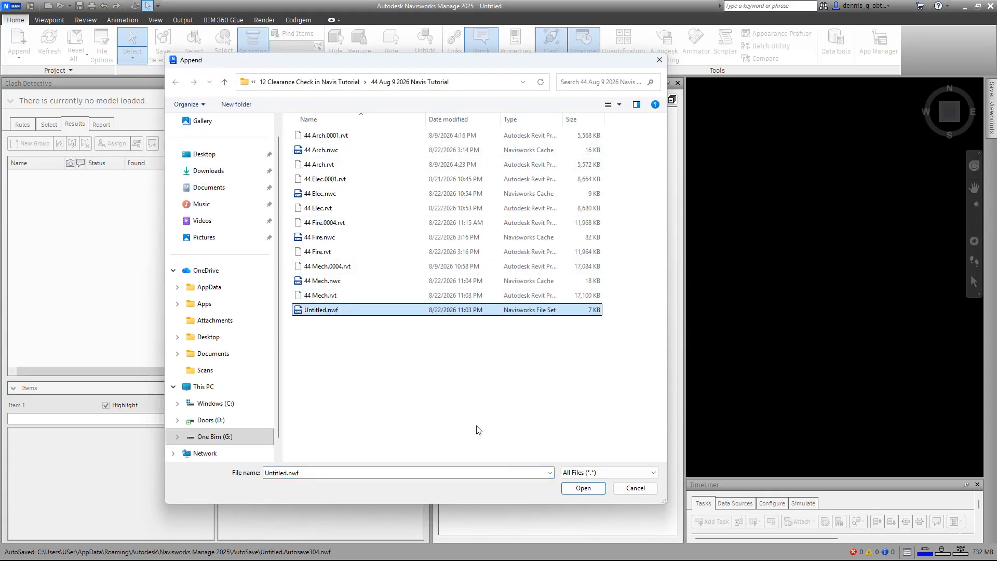
{"action": "left_click", "coordinate": [573, 487]}
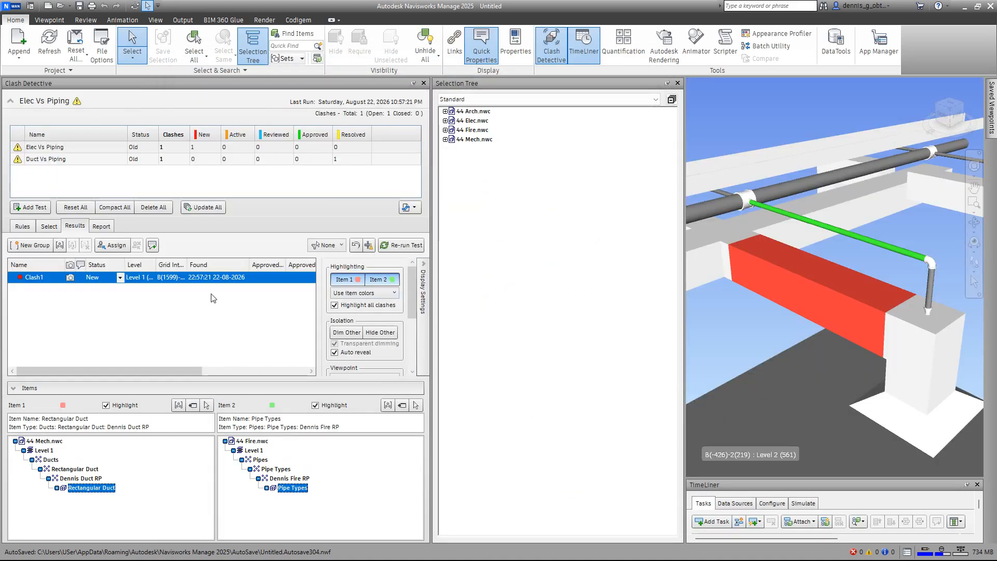
{"action": "left_click", "coordinate": [200, 207]}
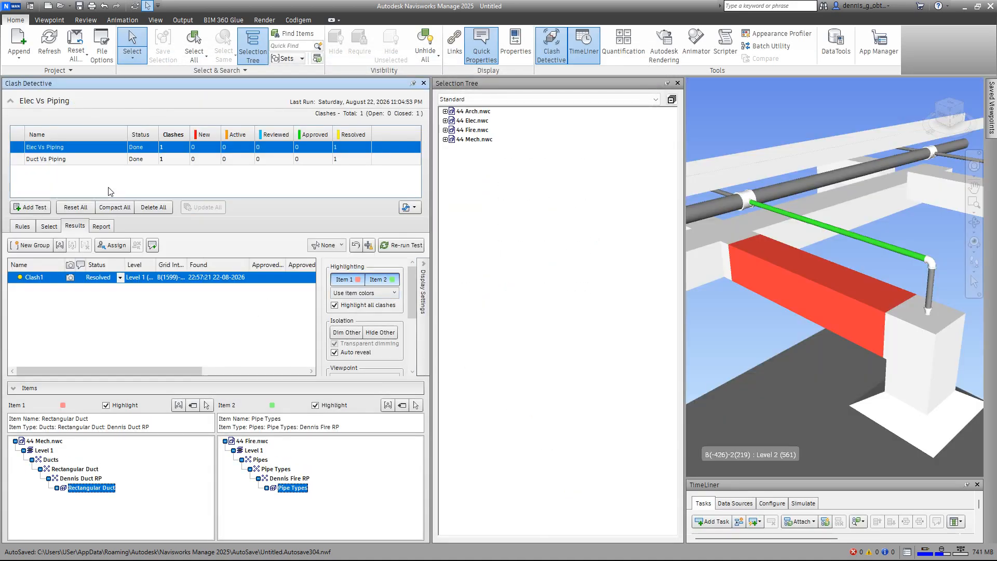